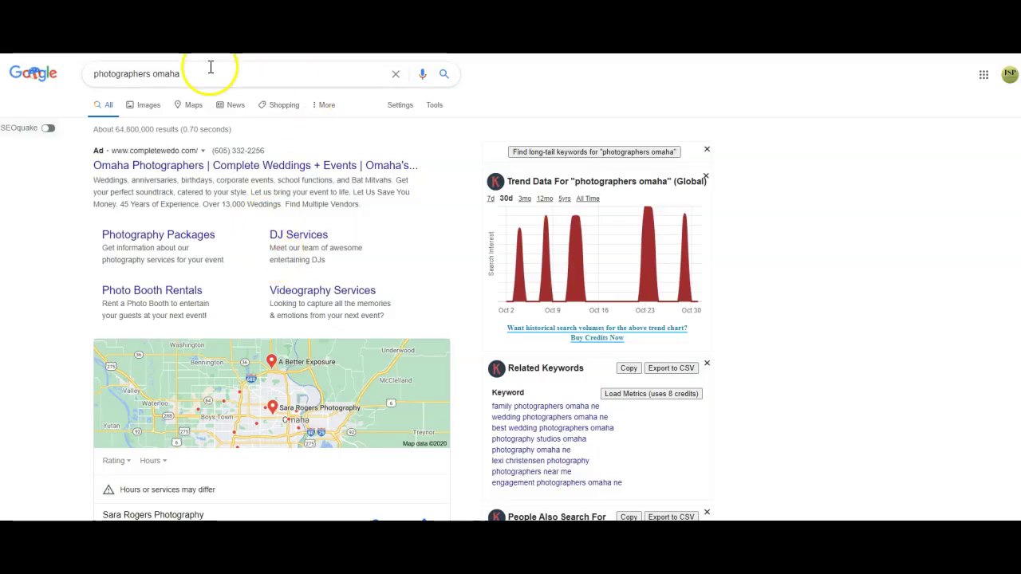
pyautogui.moveTo(165, 76); pyautogui.dragTo(91, 74)
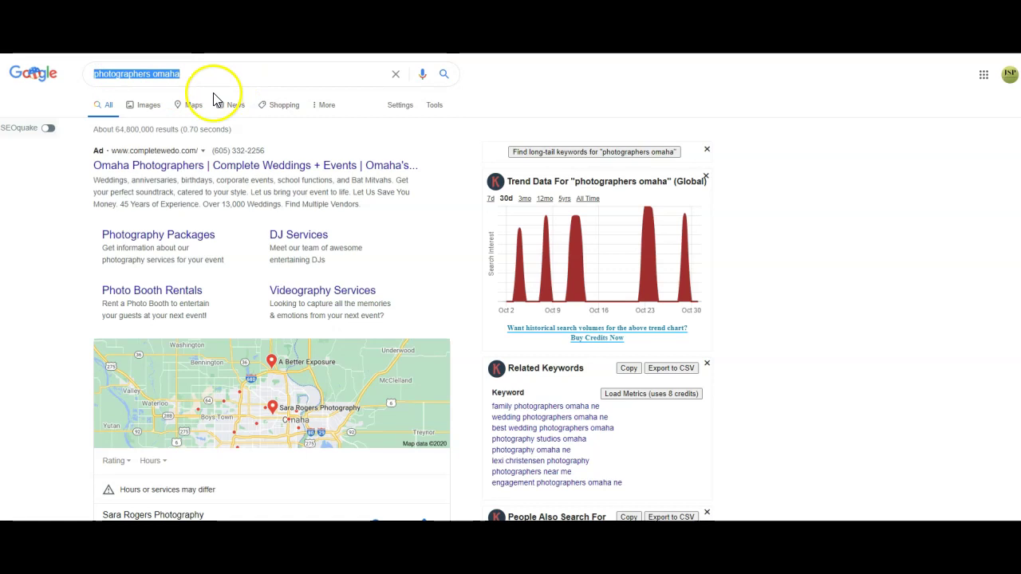
pyautogui.click(294, 73)
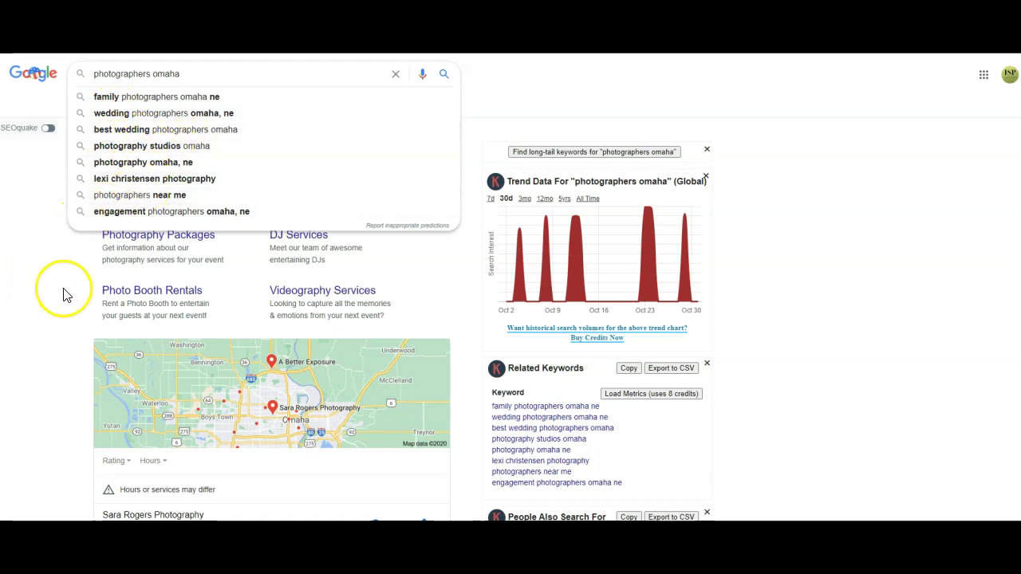
pyautogui.click(57, 345)
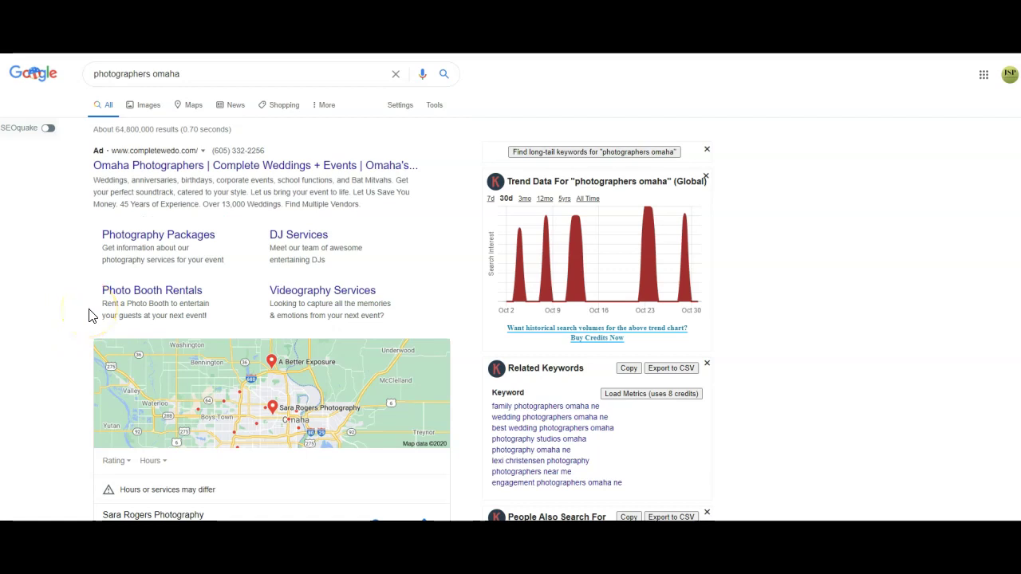
pyautogui.scroll(-3, 141, 329)
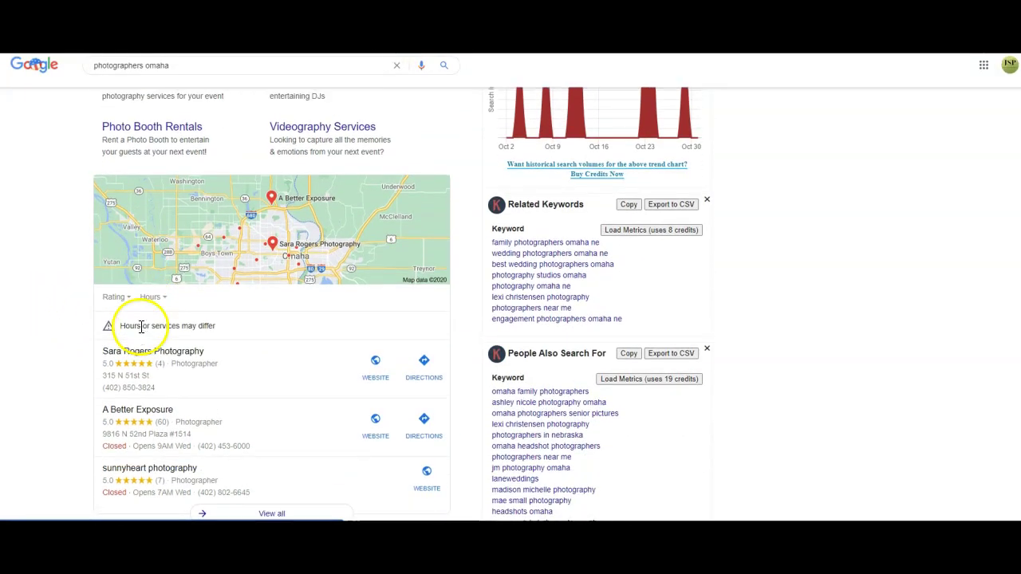
pyautogui.scroll(-3, 141, 327)
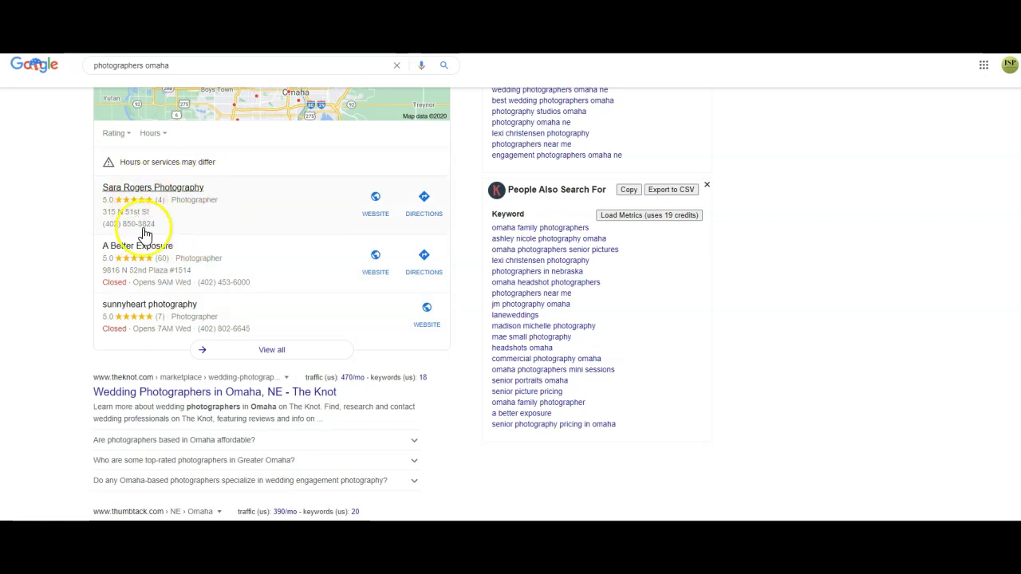
pyautogui.scroll(2, 216, 248)
pyautogui.scroll(1, 219, 258)
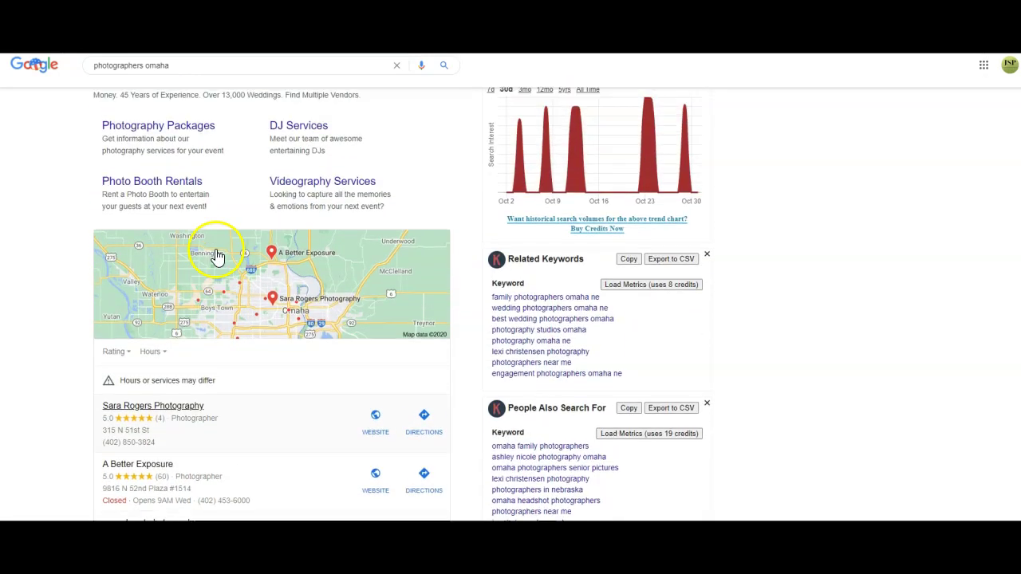
pyautogui.scroll(-2, 214, 263)
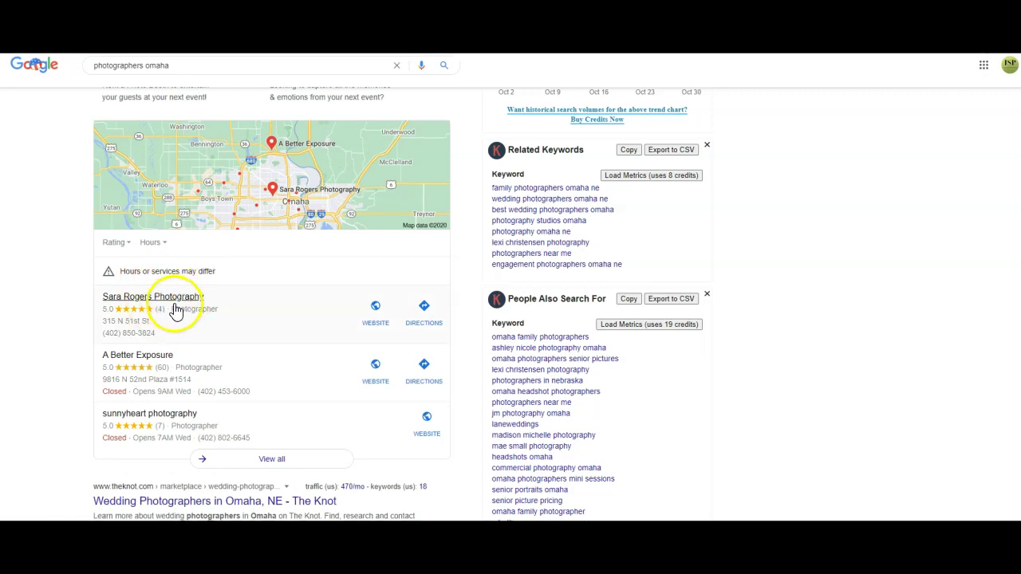
pyautogui.moveTo(100, 275); pyautogui.dragTo(275, 293)
pyautogui.scroll(3, 273, 287)
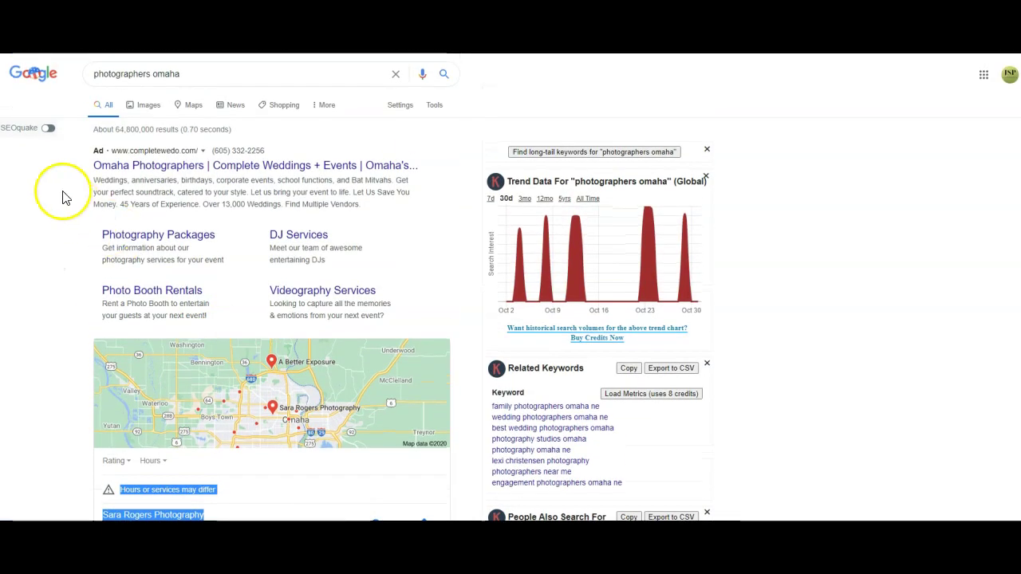
pyautogui.moveTo(91, 165); pyautogui.dragTo(267, 246)
pyautogui.scroll(-5, 244, 250)
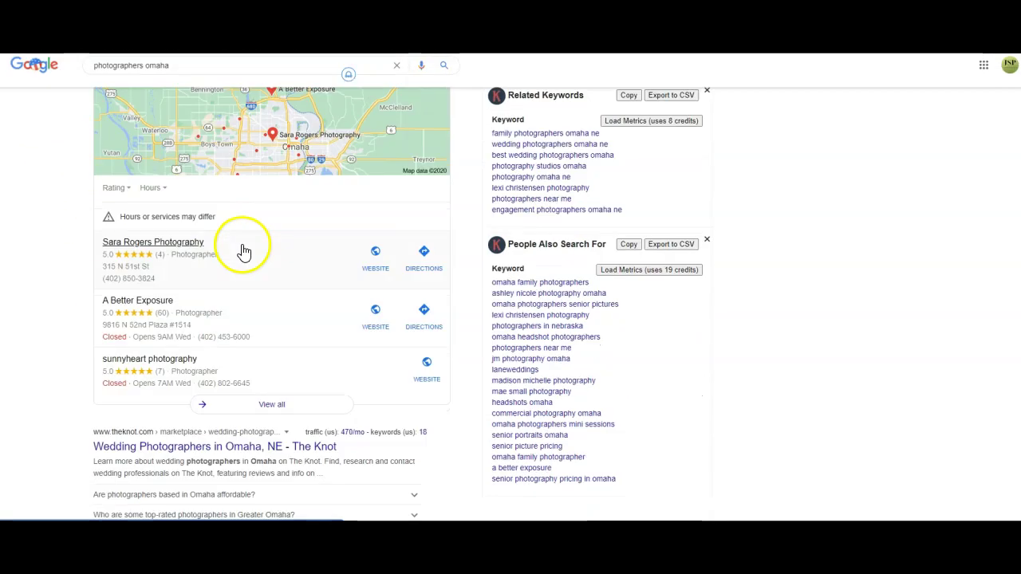
pyautogui.scroll(-1, 245, 262)
pyautogui.moveTo(75, 223); pyautogui.dragTo(323, 455)
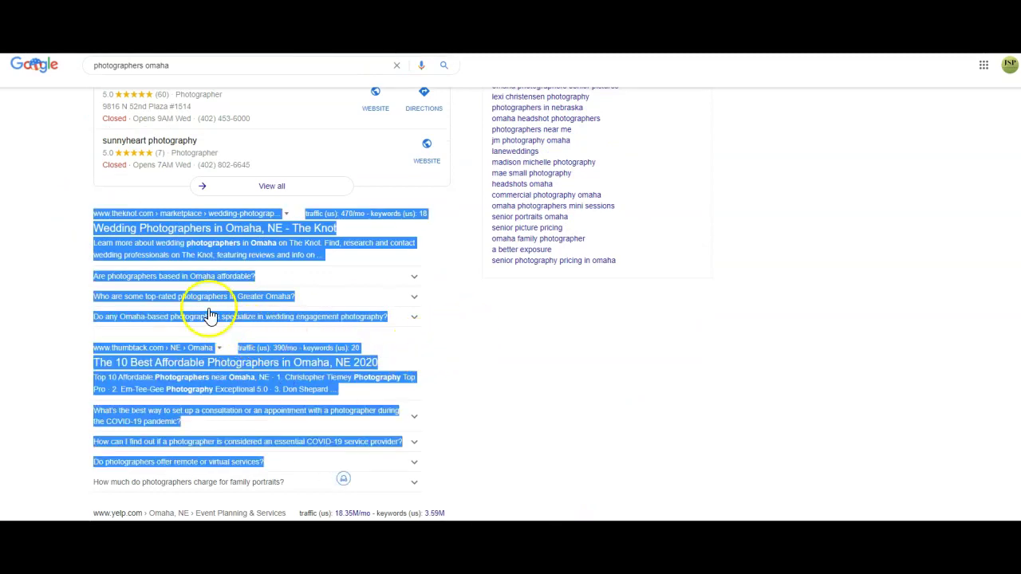
# - Clear the highlight, scroll the 'photographers omaha' results and open the abetterexposure.com listing
pyautogui.click(21, 277)
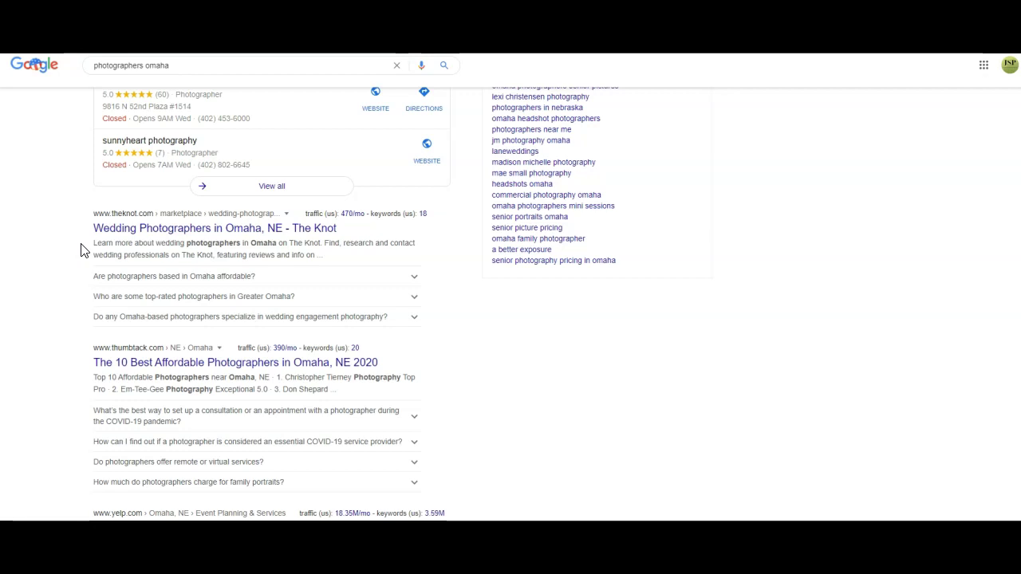
pyautogui.scroll(-1, 176, 343)
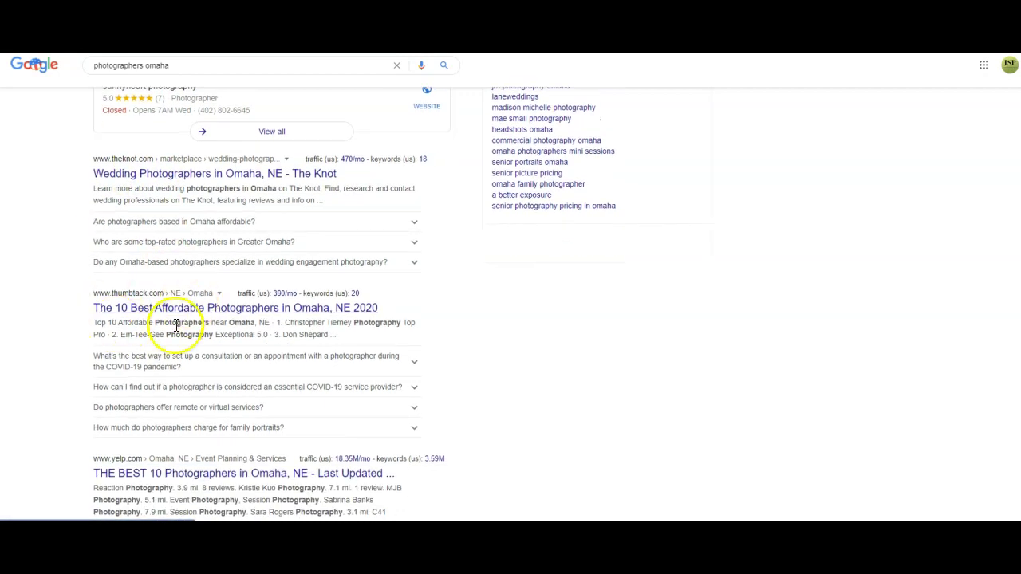
pyautogui.scroll(-3, 177, 324)
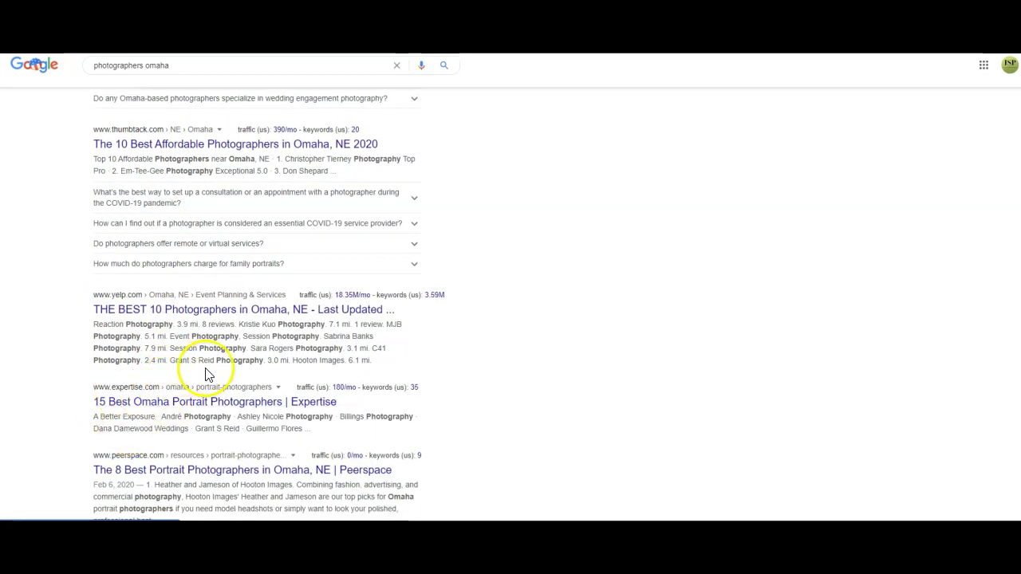
pyautogui.scroll(-2, 223, 389)
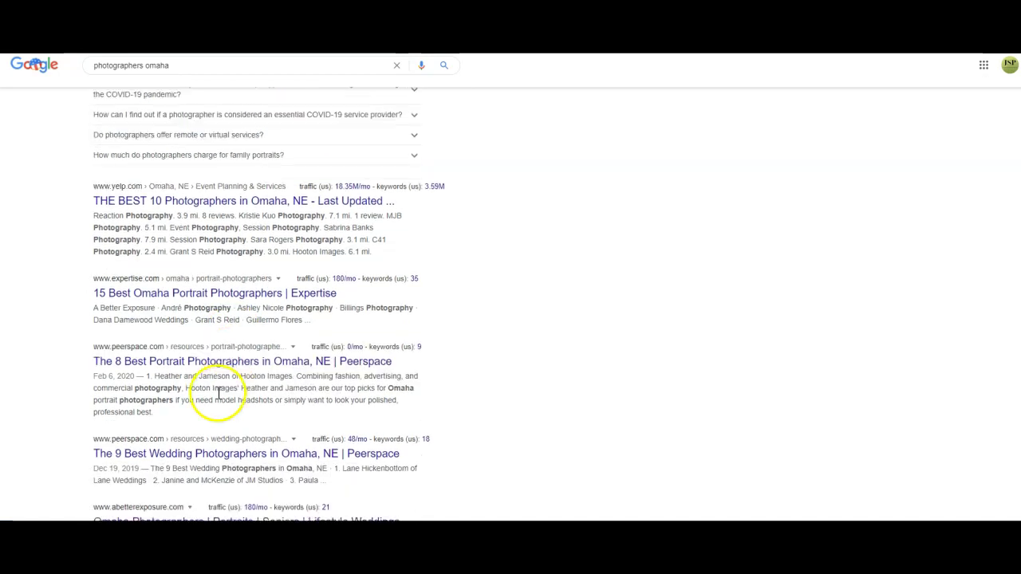
pyautogui.scroll(-2, 207, 383)
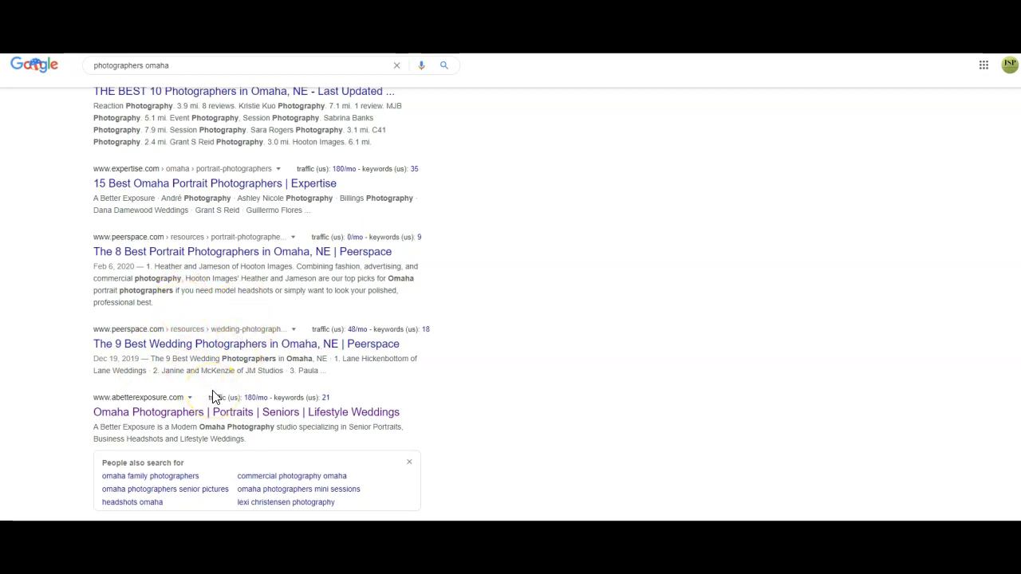
pyautogui.click(255, 411)
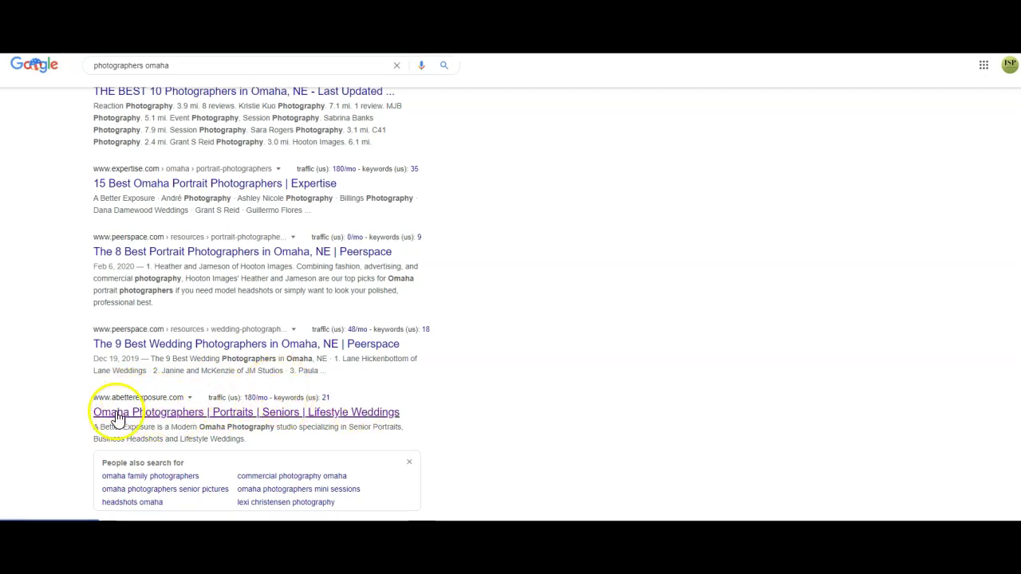
# - Select the Commercial Photography text and then all page text on A Better Exposure, then clear it
pyautogui.scroll(-5, 721, 228)
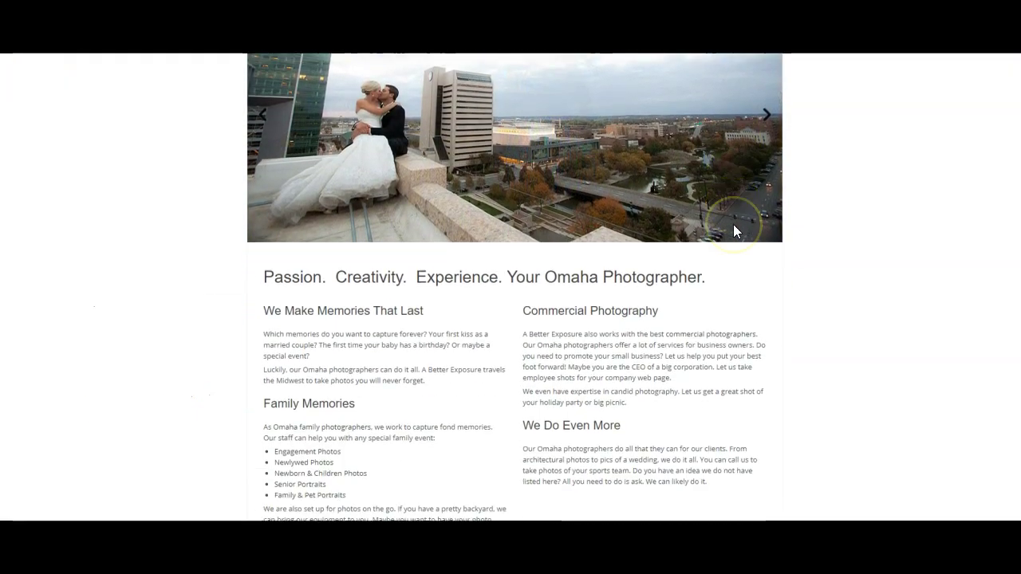
pyautogui.scroll(-1, 693, 233)
pyautogui.moveTo(551, 203); pyautogui.dragTo(586, 270)
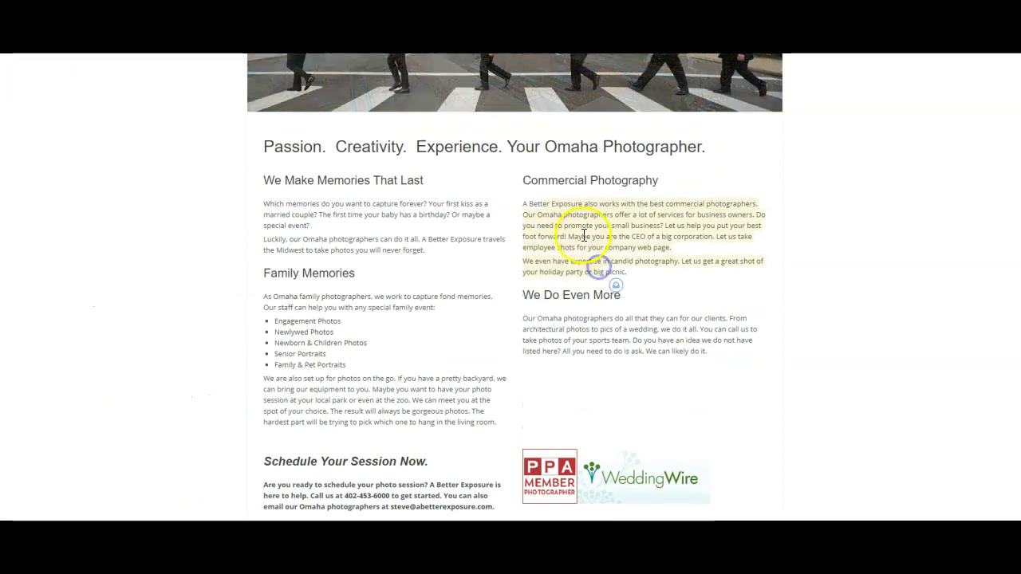
pyautogui.rightClick(583, 240)
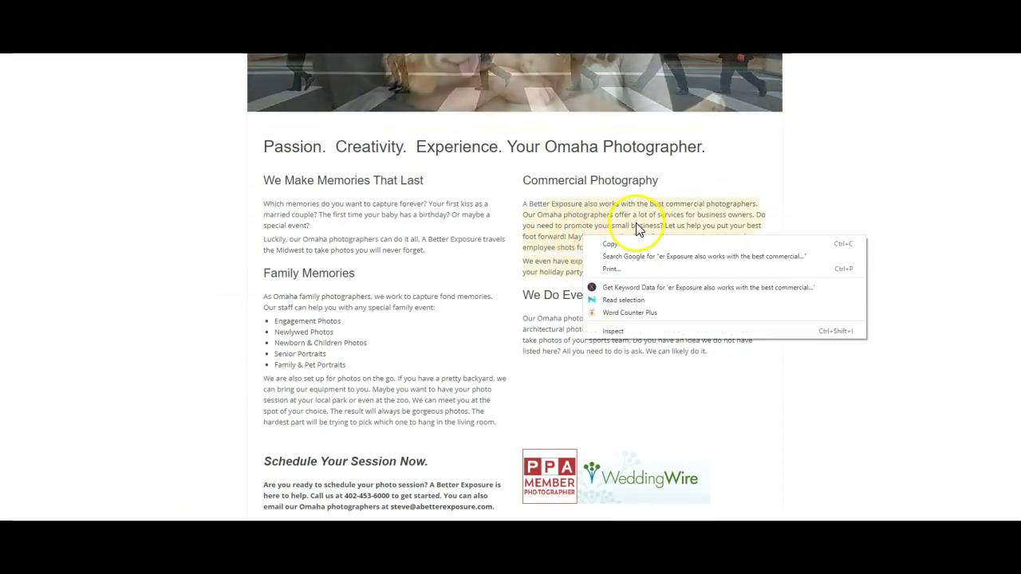
pyautogui.click(694, 195)
pyautogui.moveTo(584, 203); pyautogui.dragTo(639, 261)
pyautogui.hotkey('ctrl', 'a')
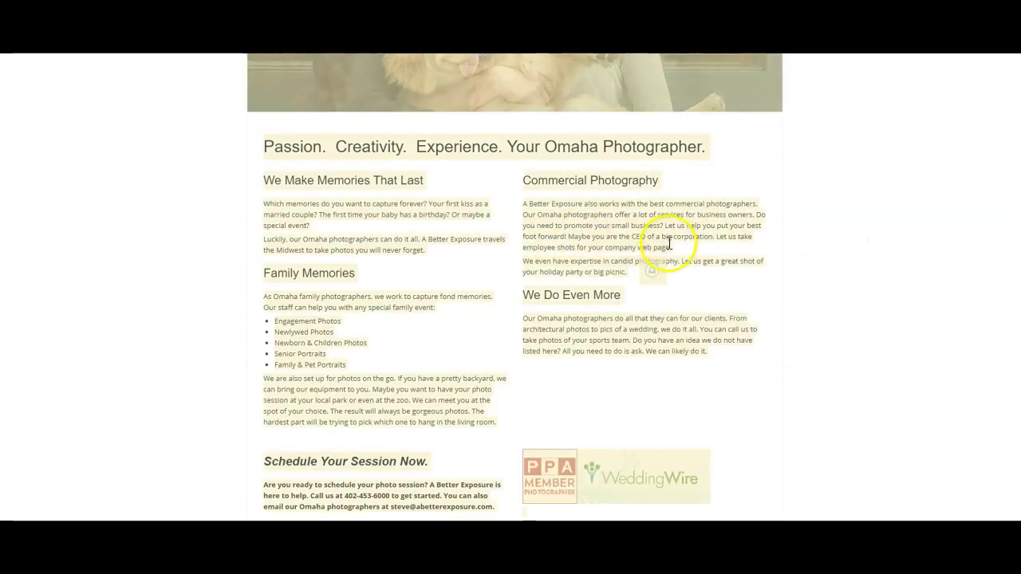
pyautogui.rightClick(672, 247)
pyautogui.click(693, 312)
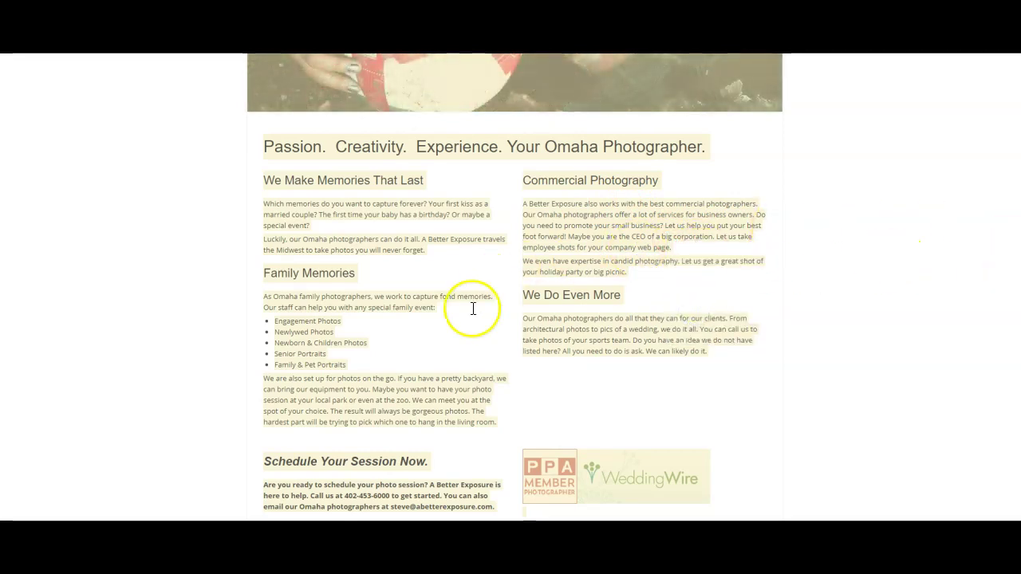
pyautogui.scroll(-2, 510, 319)
pyautogui.scroll(-4, 511, 271)
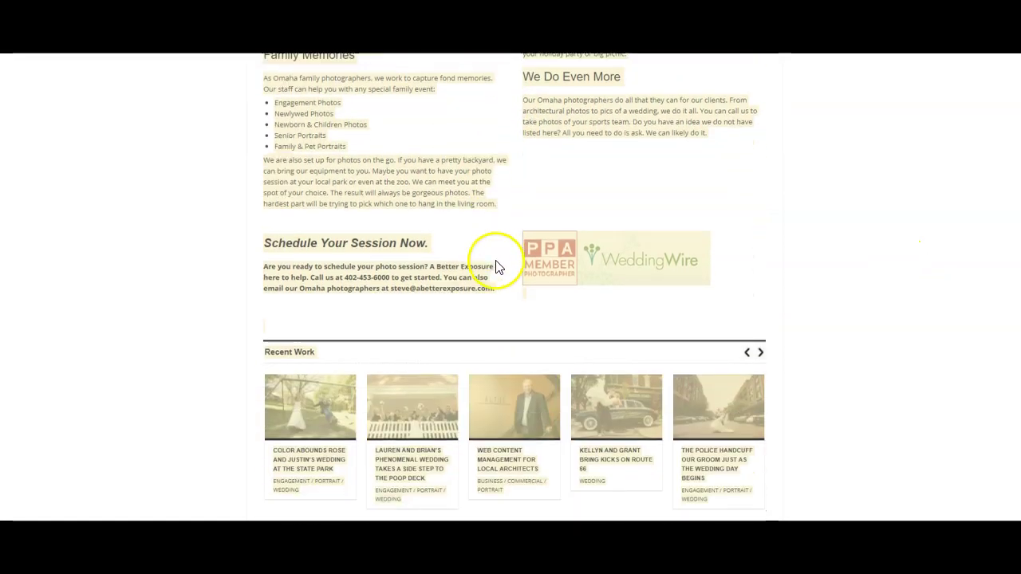
pyautogui.click(918, 238)
# - Start saving the Kellyn and Grant photo, cancel the save, and return to the page top
pyautogui.scroll(-5, 541, 283)
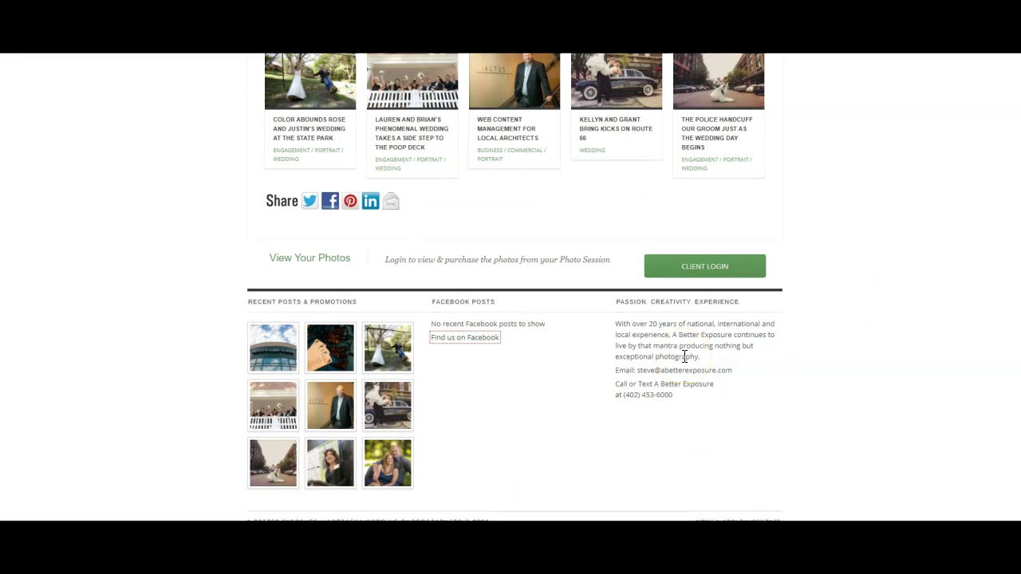
pyautogui.scroll(3, 591, 335)
pyautogui.rightClick(624, 257)
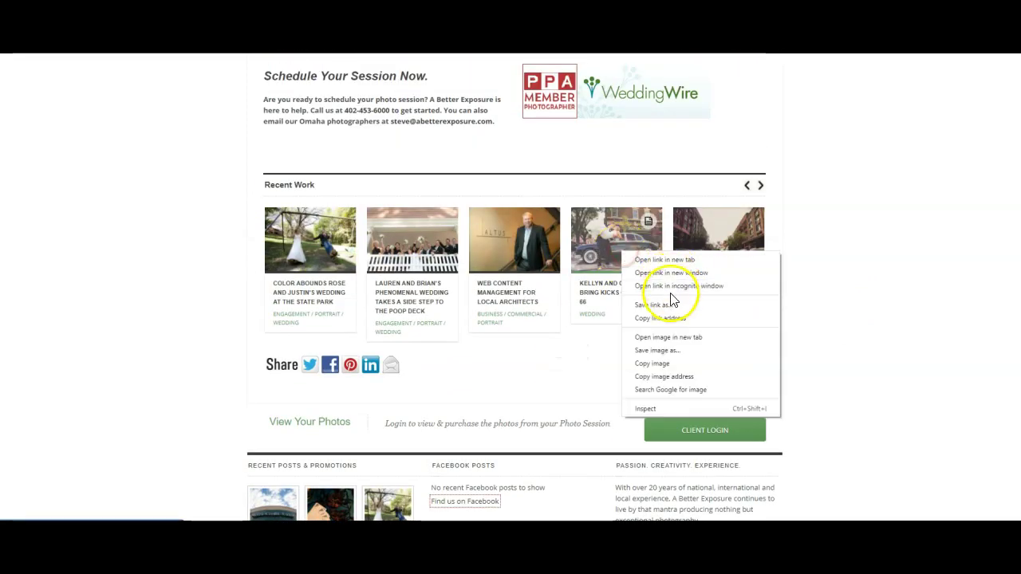
pyautogui.click(650, 353)
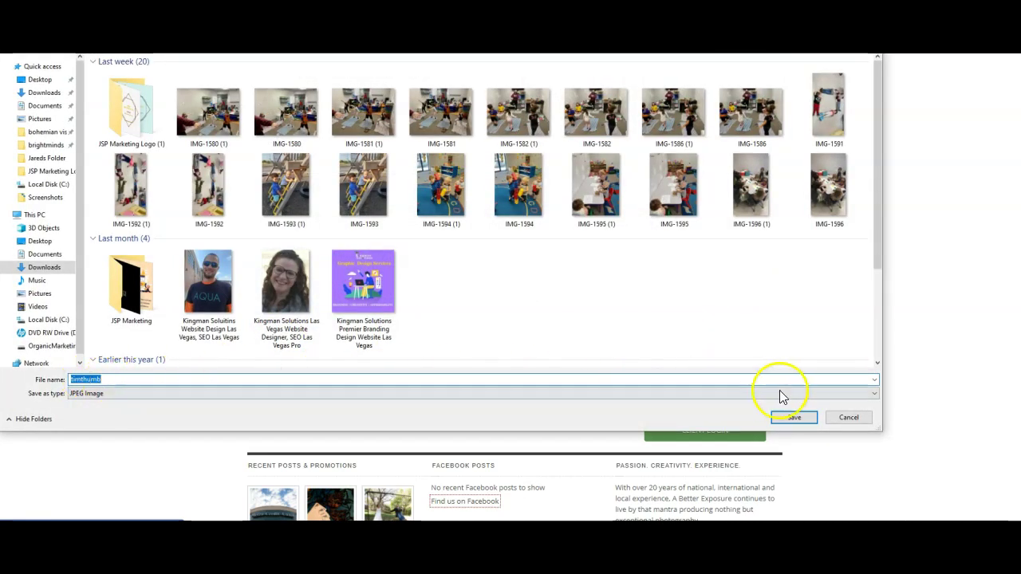
pyautogui.click(851, 417)
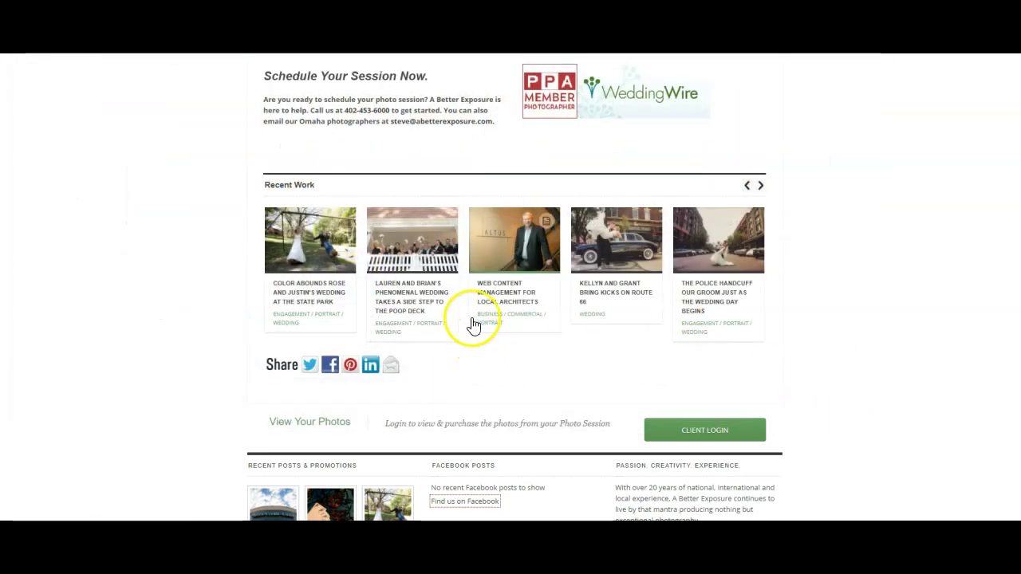
pyautogui.moveTo(654, 221)
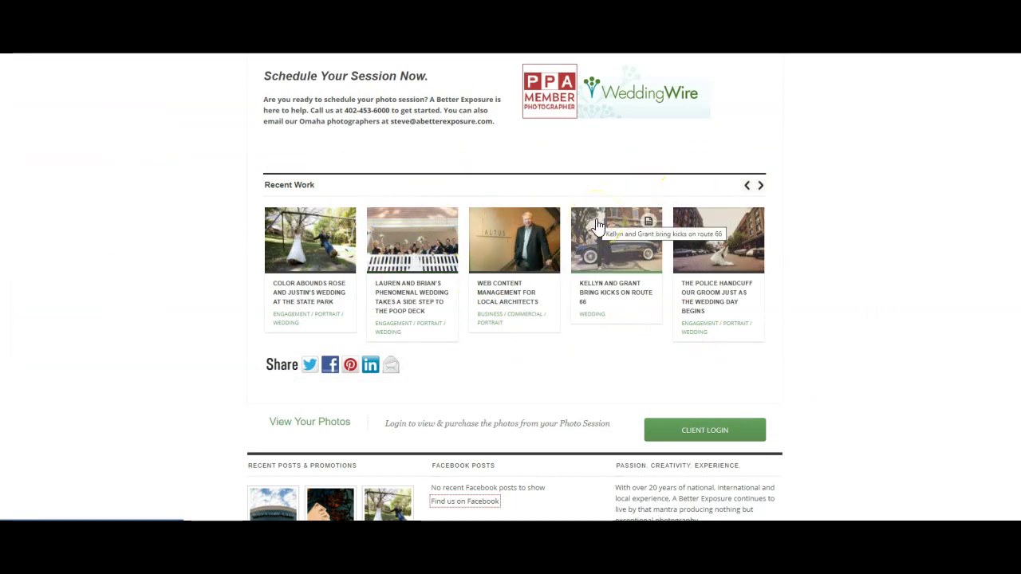
pyautogui.scroll(3, 307, 307)
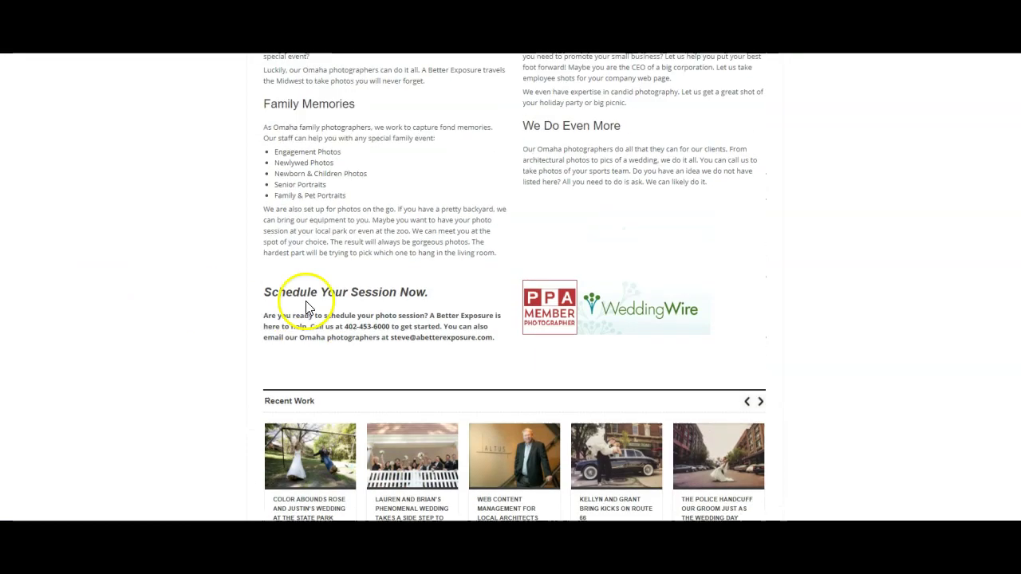
pyautogui.scroll(10, 353, 296)
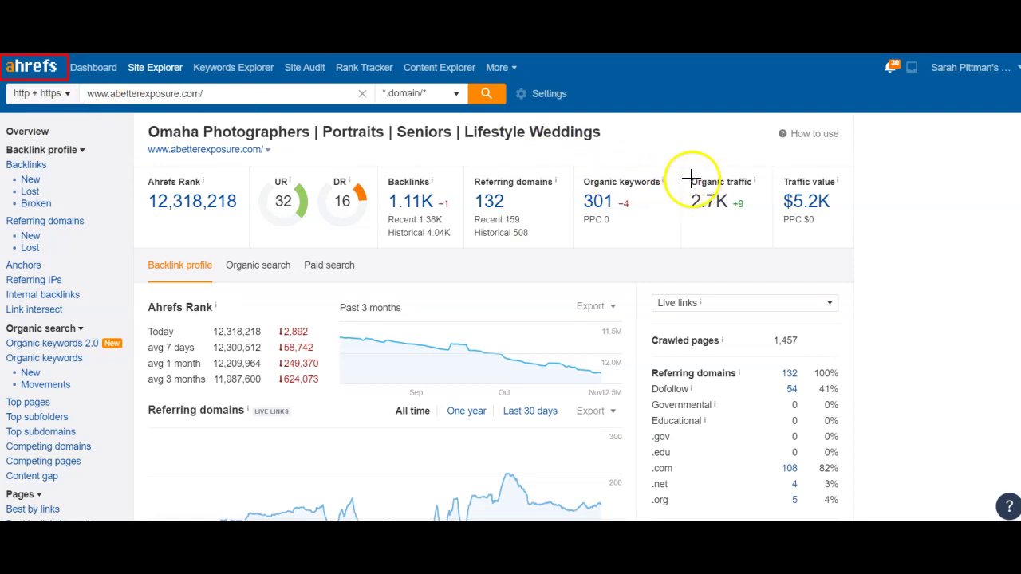
# - Box organic traffic 2.7K, 301 organic keywords, referring domains, backlinks, UR 32 and DR 16 in red
pyautogui.moveTo(682, 166); pyautogui.dragTo(766, 240)
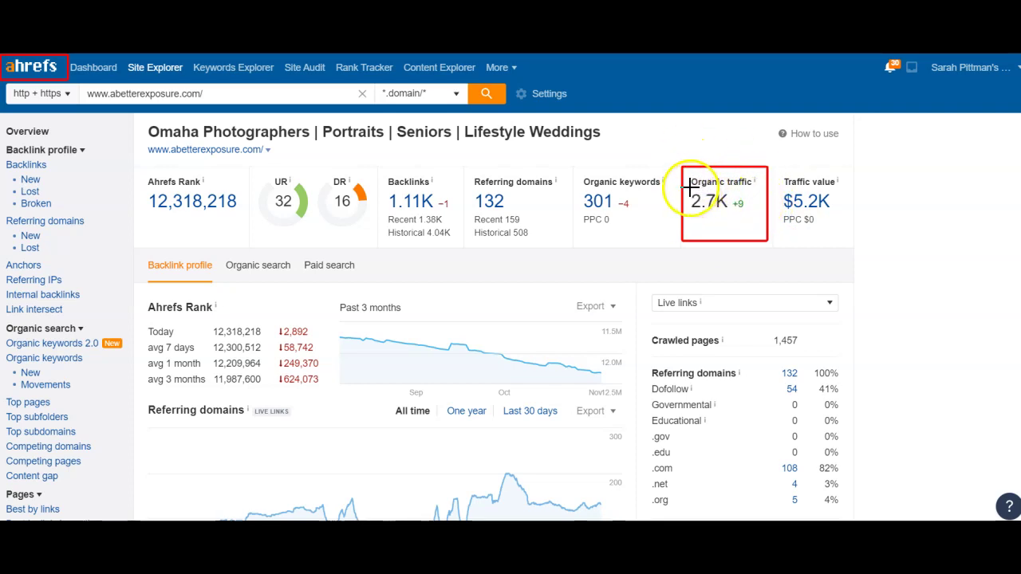
pyautogui.moveTo(689, 189); pyautogui.dragTo(747, 218)
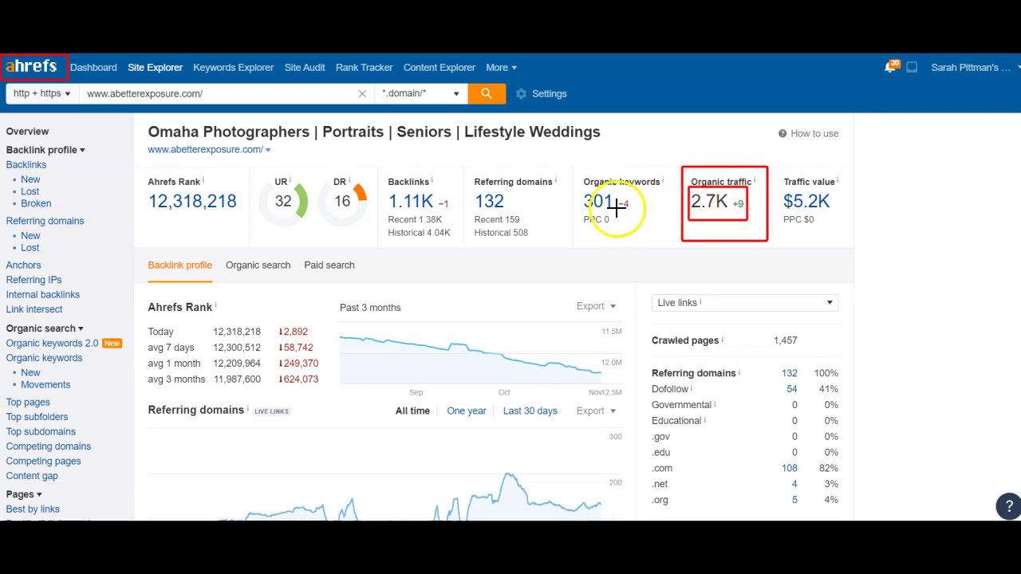
pyautogui.moveTo(572, 193); pyautogui.dragTo(667, 209)
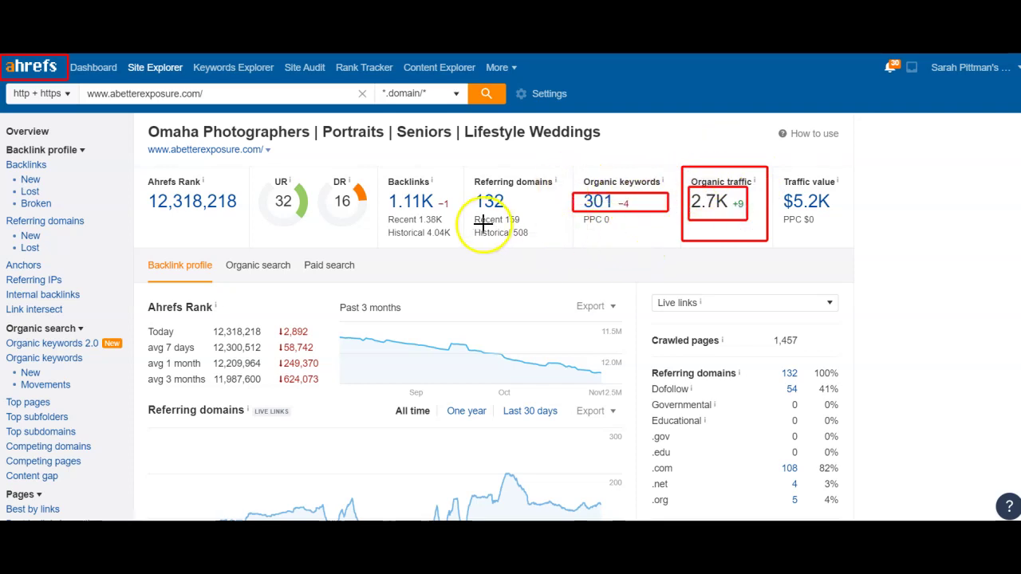
pyautogui.moveTo(463, 173); pyautogui.dragTo(561, 221)
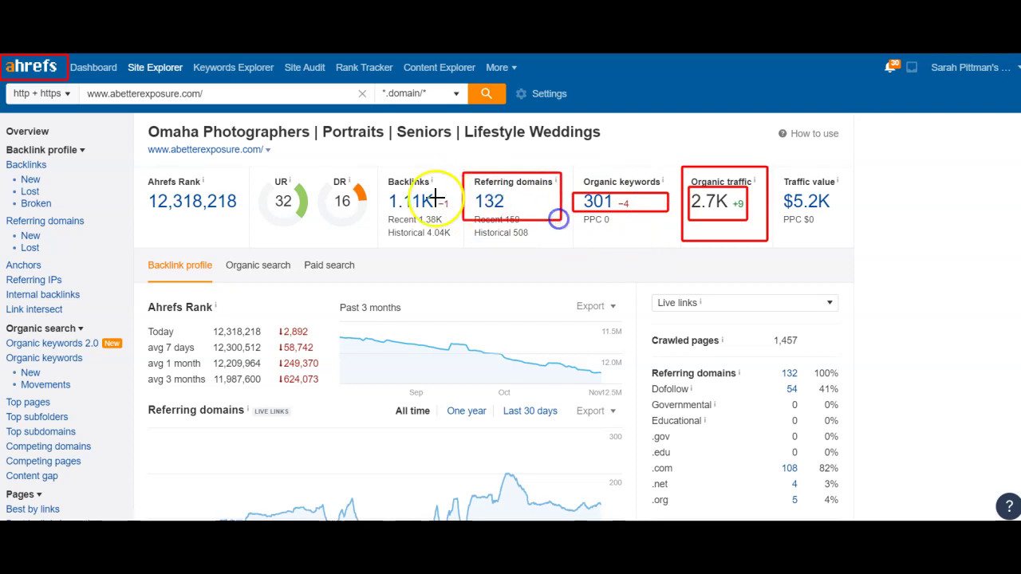
pyautogui.moveTo(378, 166); pyautogui.dragTo(452, 237)
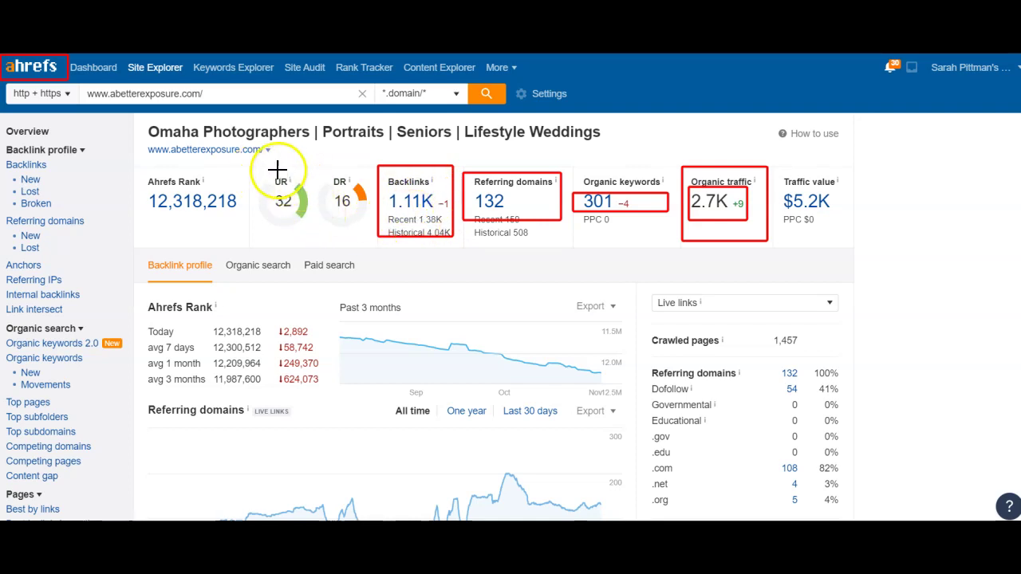
pyautogui.moveTo(251, 173)
pyautogui.mouseDown()
pyautogui.moveTo(378, 226)
pyautogui.moveTo(380, 239)
pyautogui.mouseUp()
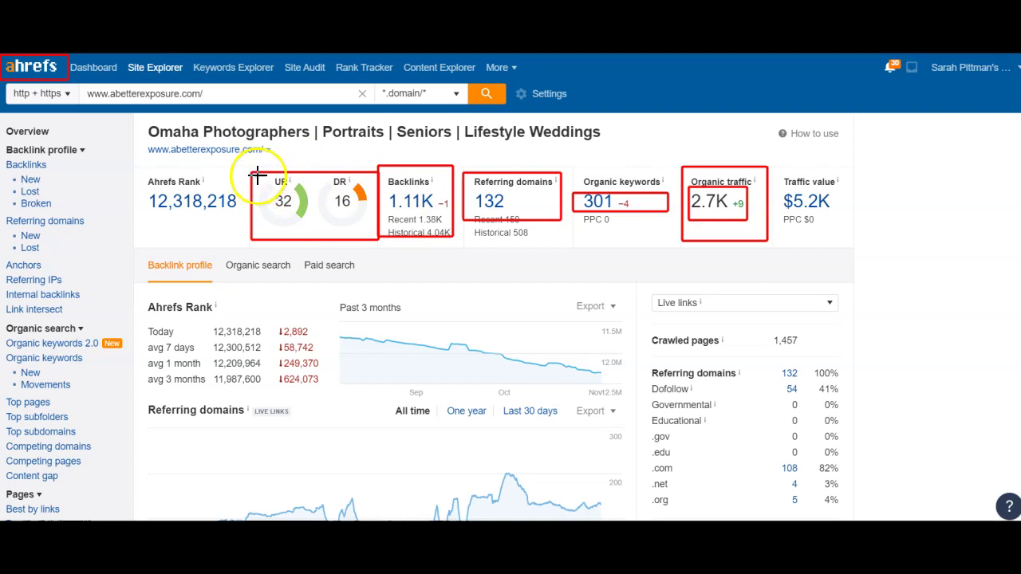
pyautogui.moveTo(255, 174); pyautogui.dragTo(312, 237)
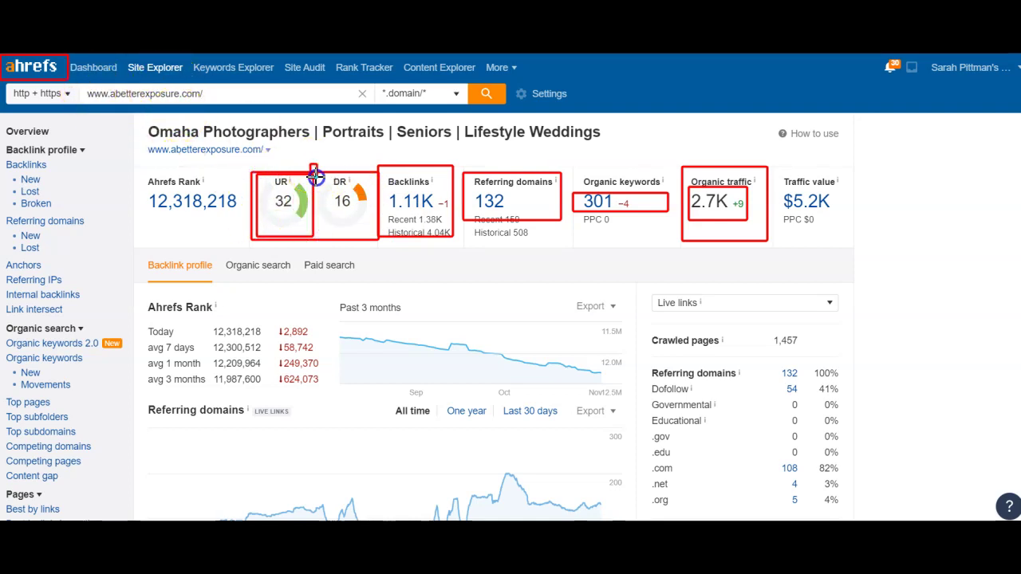
pyautogui.moveTo(310, 165); pyautogui.dragTo(375, 233)
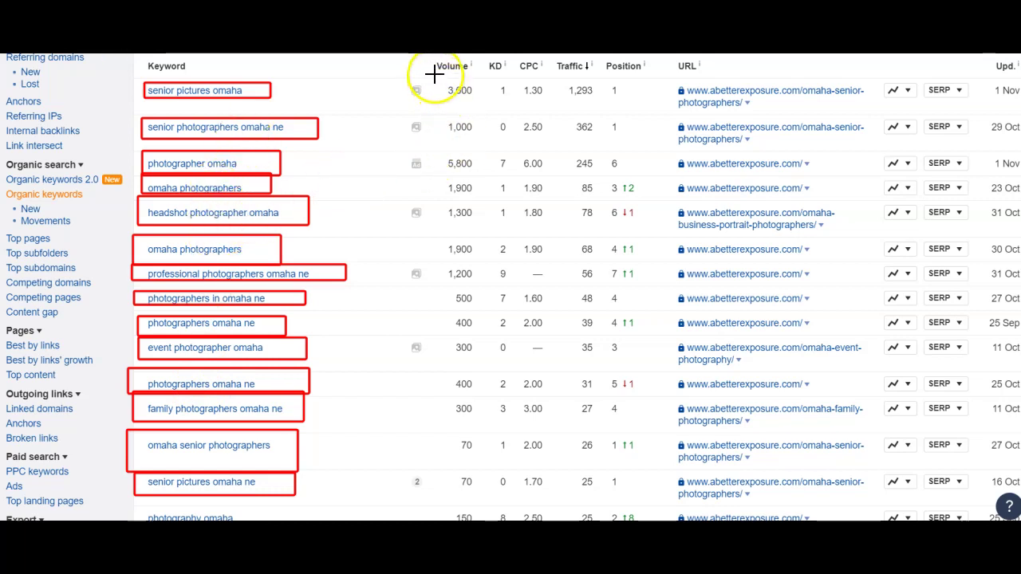
# - Box the Volume column, traffic 1,293 and 362, volumes 1,000 and 5,800, and the Position values in red
pyautogui.moveTo(453, 112)
pyautogui.mouseDown()
pyautogui.moveTo(492, 410)
pyautogui.moveTo(485, 510)
pyautogui.mouseUp()
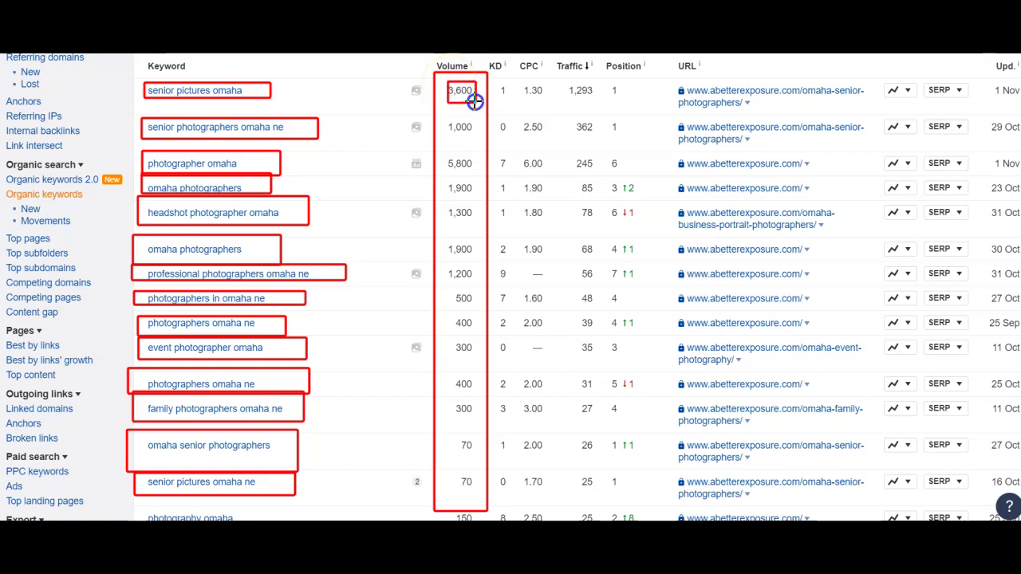
pyautogui.moveTo(562, 82); pyautogui.dragTo(610, 100)
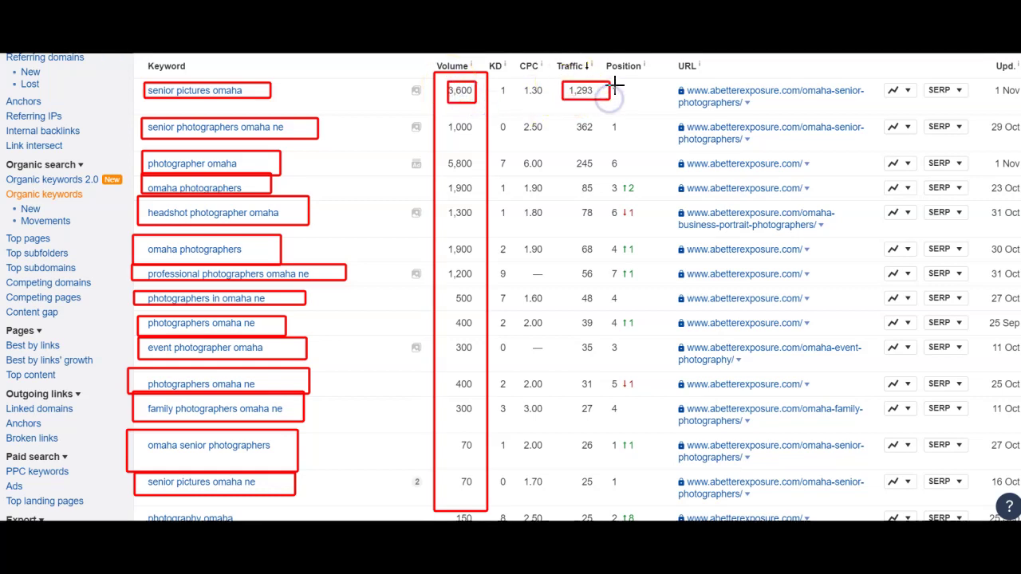
pyautogui.moveTo(445, 114); pyautogui.dragTo(500, 135)
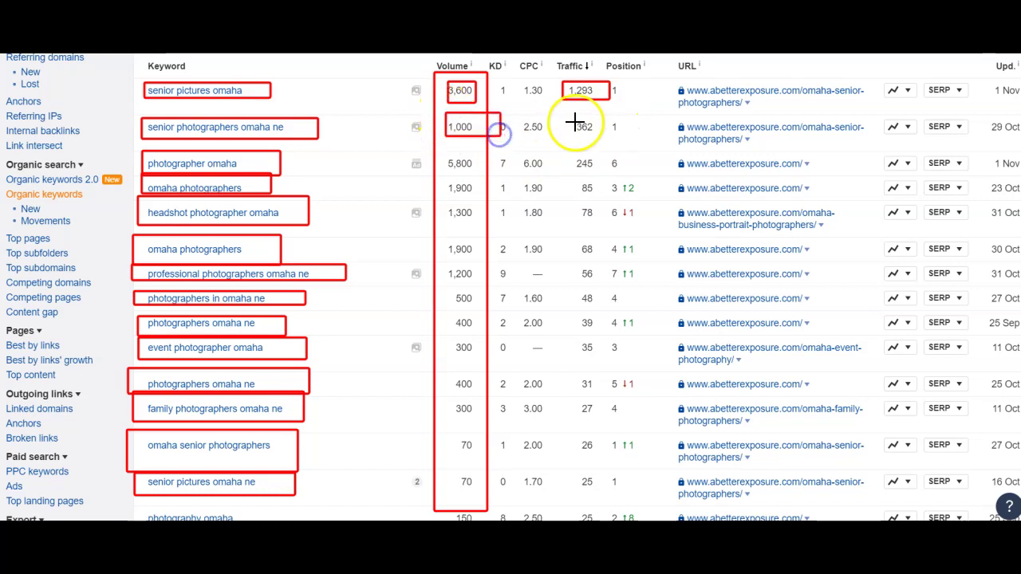
pyautogui.moveTo(572, 115); pyautogui.dragTo(572, 115)
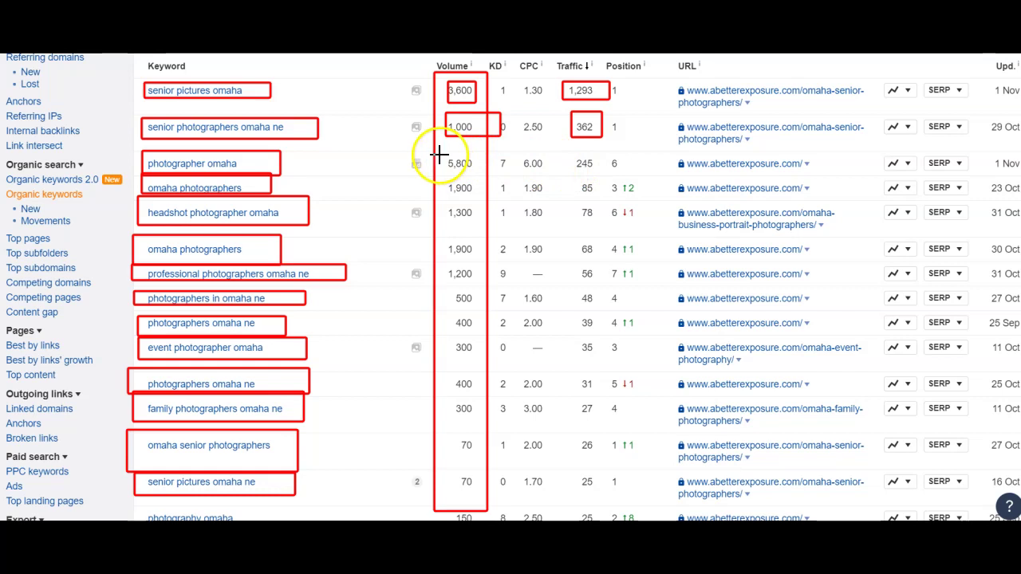
pyautogui.moveTo(461, 161); pyautogui.dragTo(476, 171)
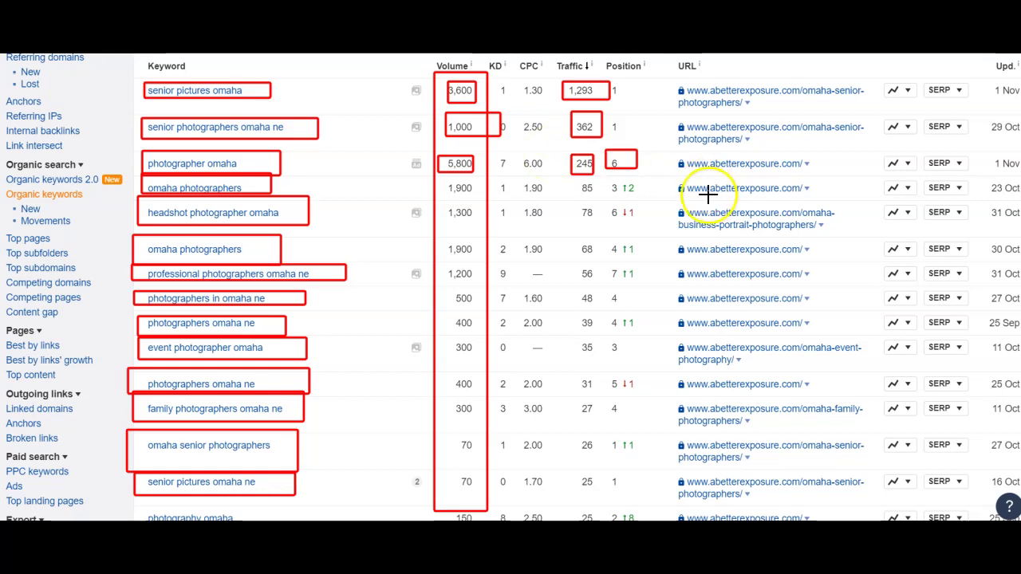
pyautogui.moveTo(604, 179)
pyautogui.mouseDown()
pyautogui.moveTo(619, 185)
pyautogui.moveTo(641, 512)
pyautogui.mouseUp()
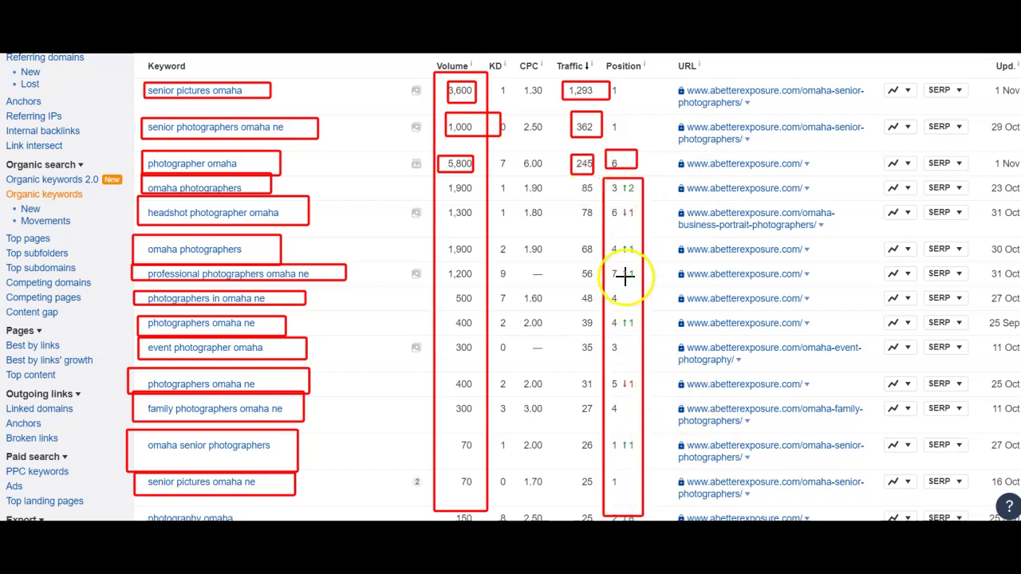
pyautogui.moveTo(566, 174)
pyautogui.mouseDown()
pyautogui.moveTo(611, 284)
pyautogui.moveTo(601, 498)
pyautogui.mouseUp()
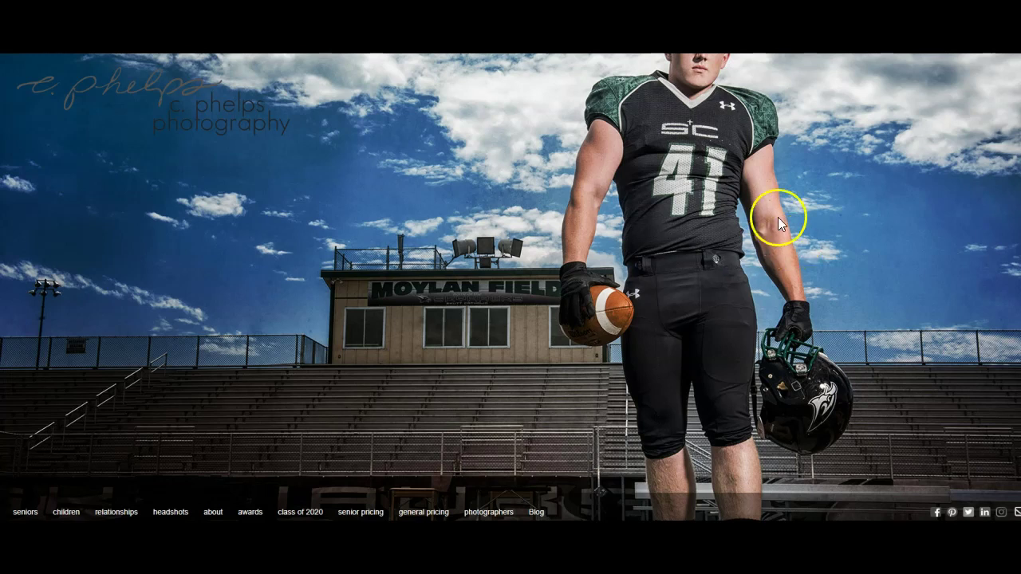
# - Try saving photos on the home page and headshots gallery, dismissing the copyright warning and cancelling each save
pyautogui.rightClick(513, 237)
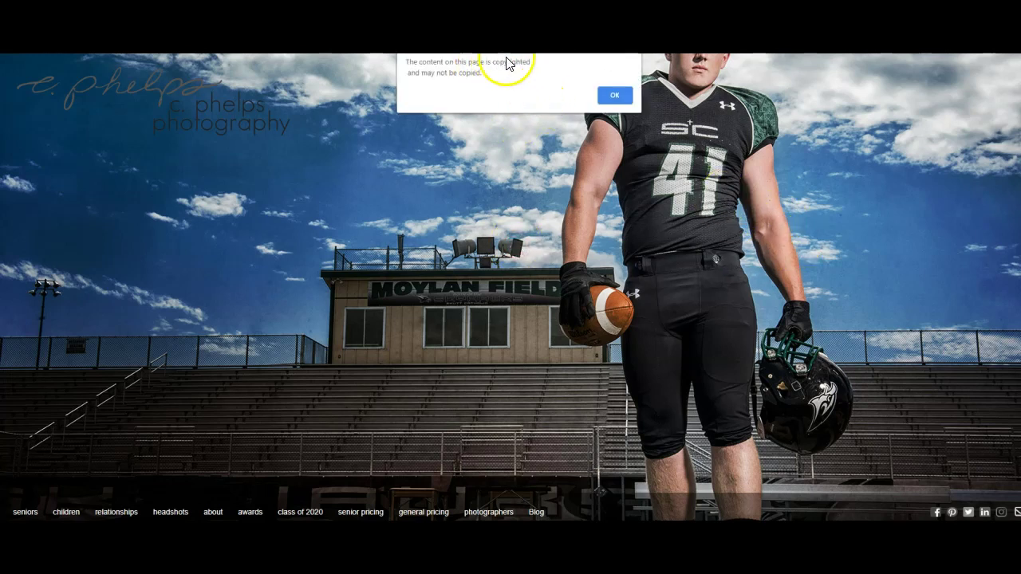
pyautogui.click(612, 94)
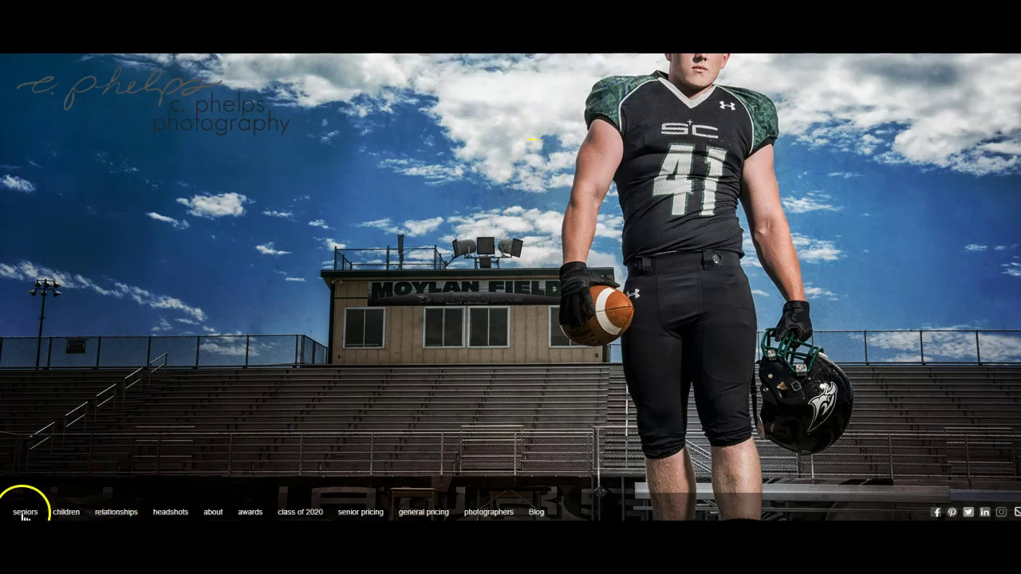
pyautogui.click(176, 512)
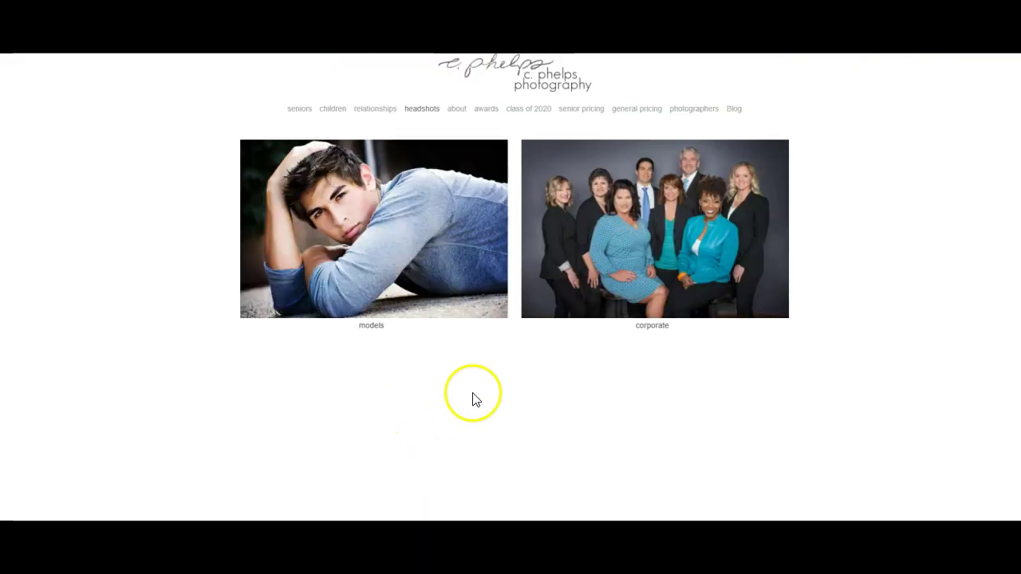
pyautogui.rightClick(620, 265)
pyautogui.click(665, 365)
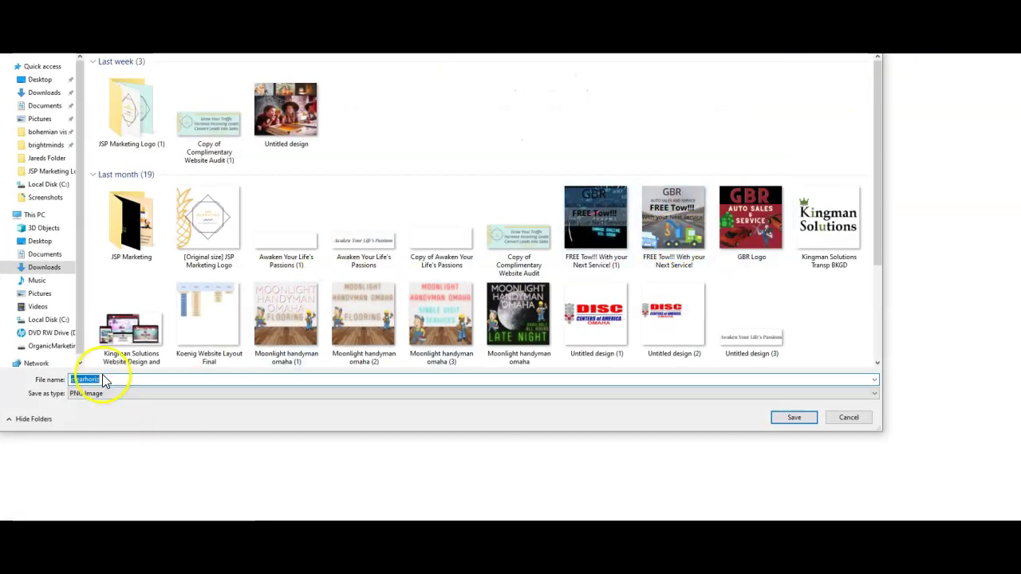
pyautogui.click(849, 417)
pyautogui.rightClick(324, 257)
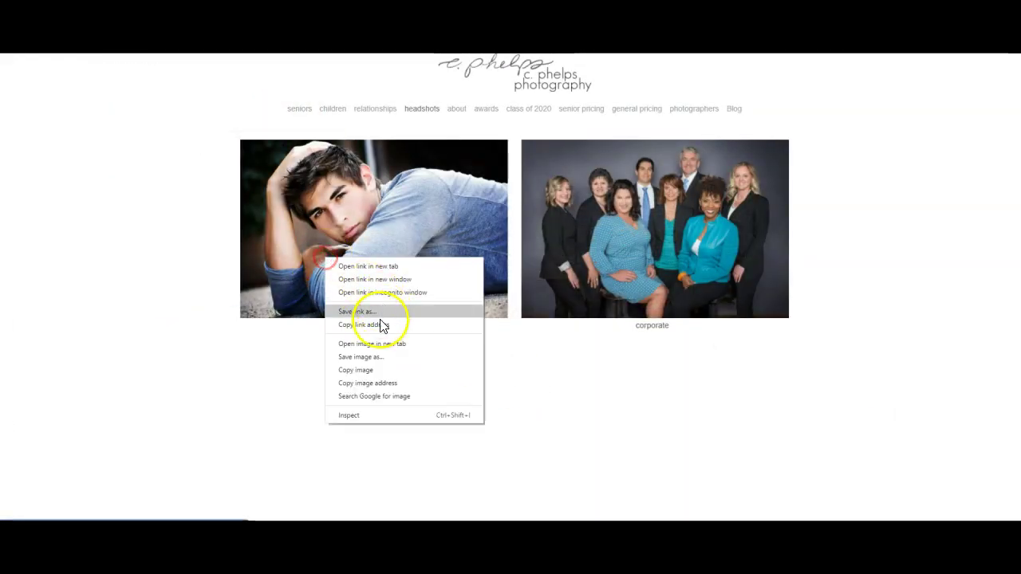
pyautogui.click(360, 357)
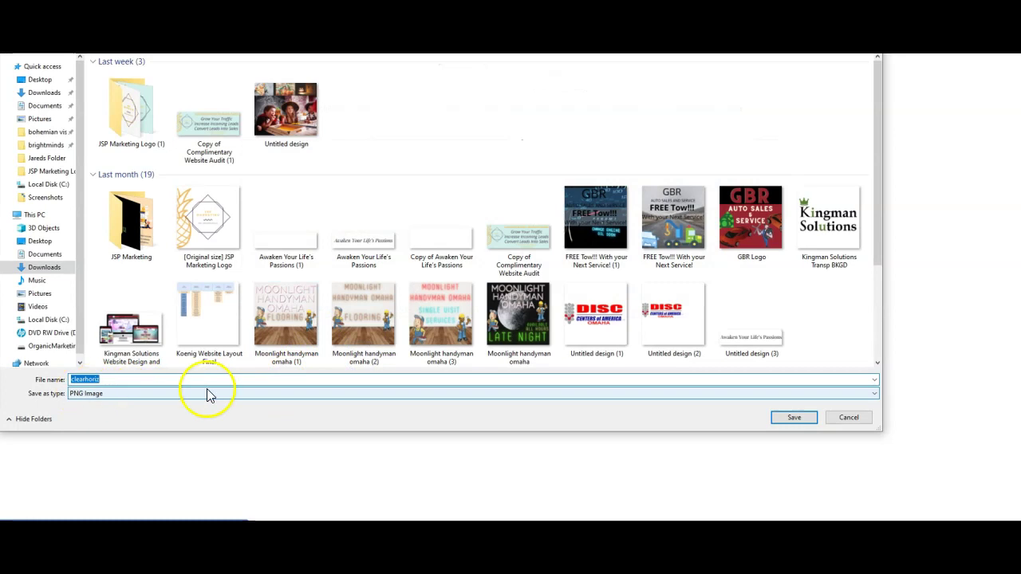
pyautogui.click(848, 415)
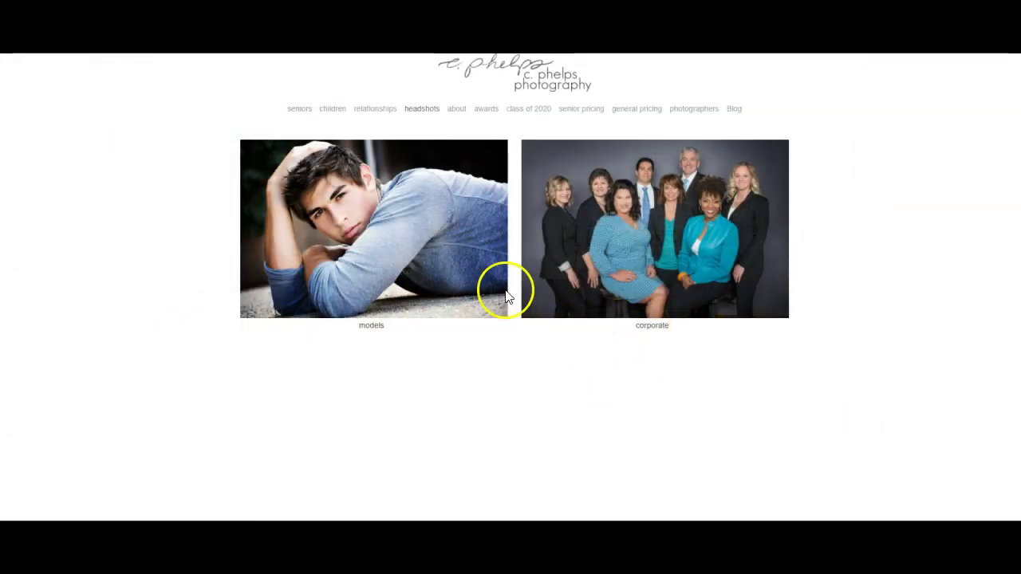
# - Browse the seniors gallery's guys photos, then go back to the home page via the logo
pyautogui.click(299, 108)
pyautogui.scroll(-3, 467, 364)
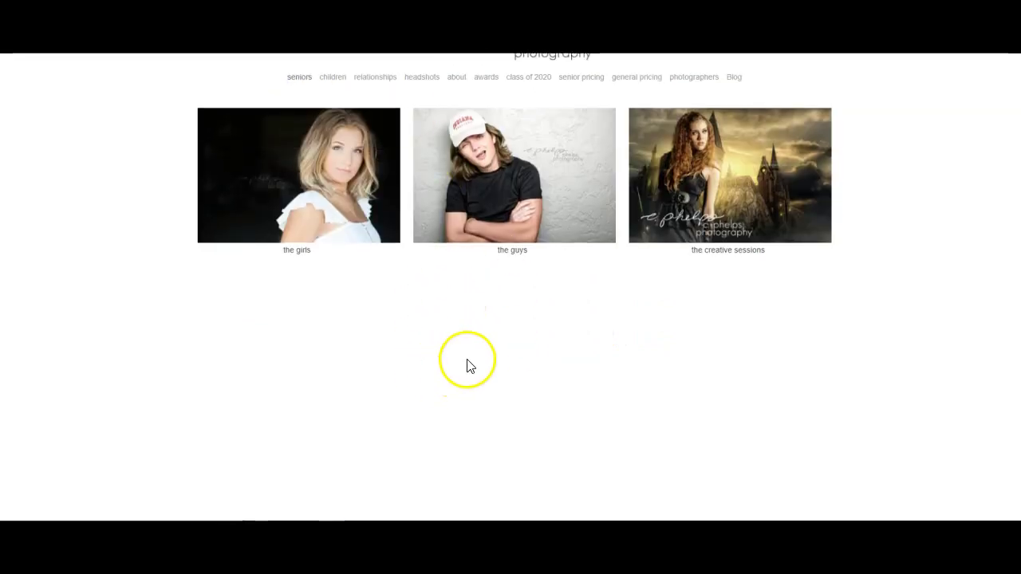
pyautogui.scroll(3, 522, 295)
pyautogui.click(422, 239)
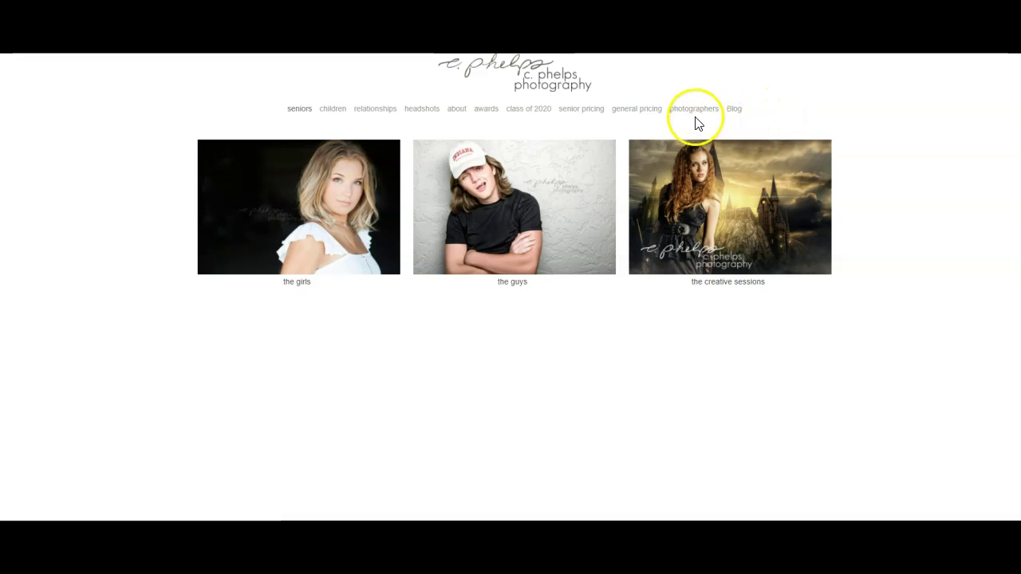
pyautogui.moveTo(297, 109)
pyautogui.click(520, 75)
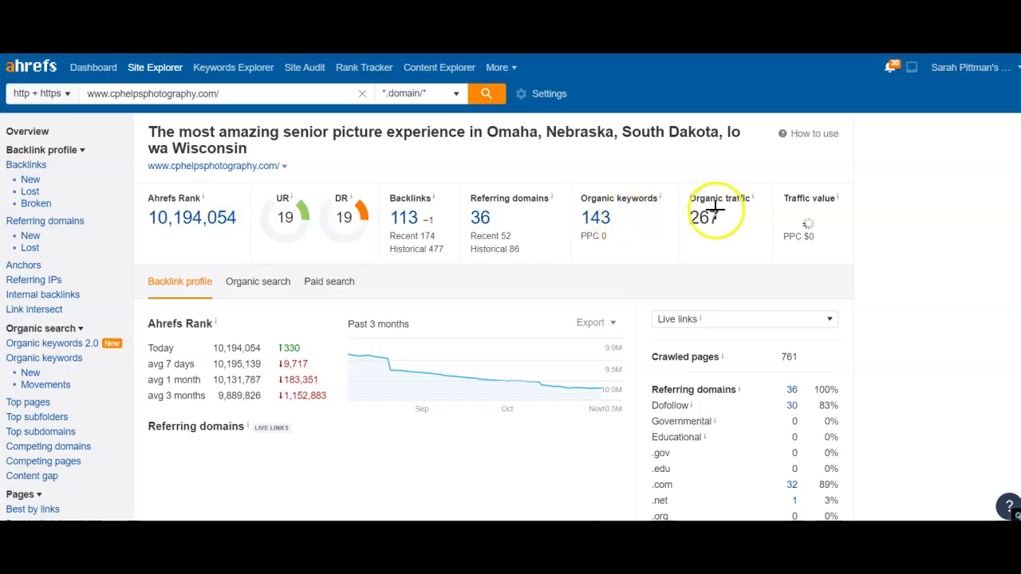
# - Outline Organic traffic, Organic keywords, UR, the site URL and the DR/Backlinks/Referring domains figures in red
pyautogui.moveTo(679, 183); pyautogui.dragTo(772, 242)
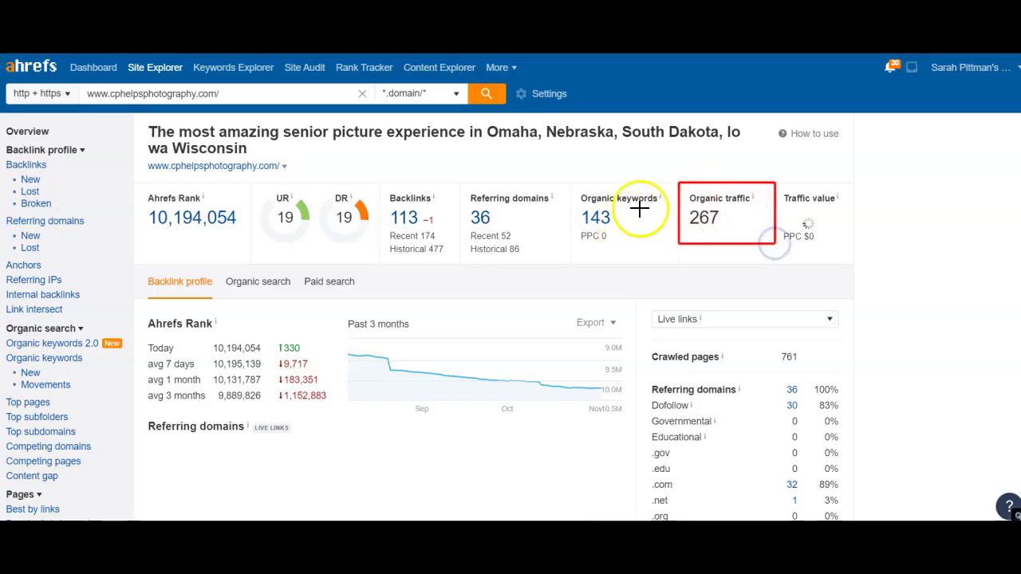
pyautogui.moveTo(569, 191)
pyautogui.mouseDown()
pyautogui.moveTo(651, 223)
pyautogui.moveTo(675, 263)
pyautogui.mouseUp()
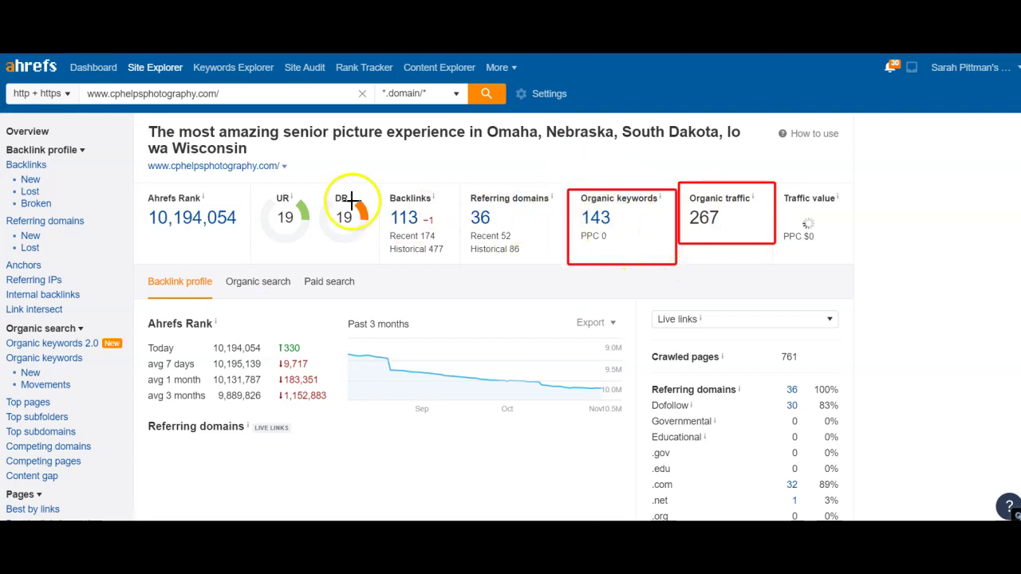
pyautogui.moveTo(248, 185); pyautogui.dragTo(318, 262)
pyautogui.moveTo(78, 83); pyautogui.dragTo(240, 102)
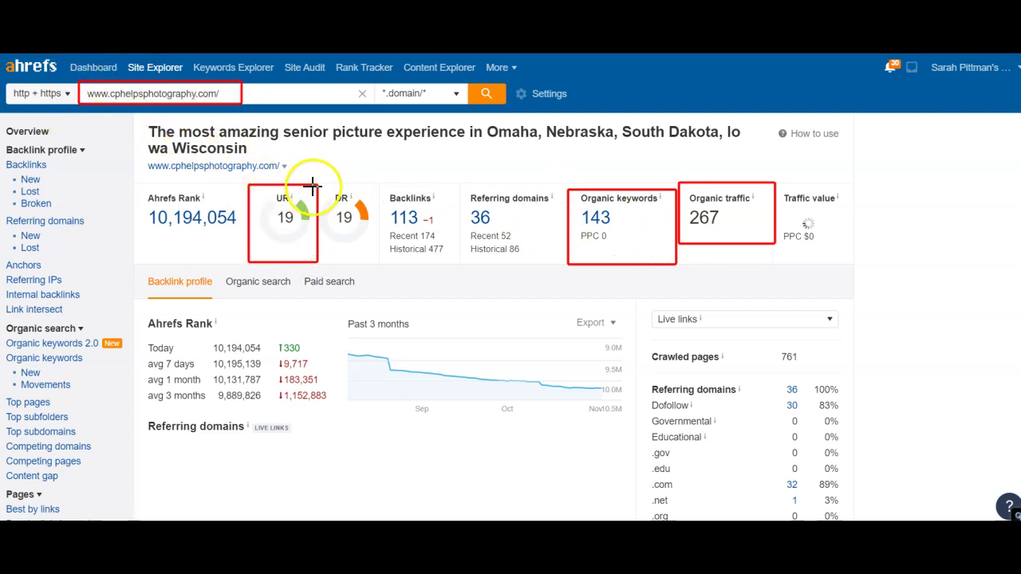
pyautogui.moveTo(318, 185); pyautogui.dragTo(566, 255)
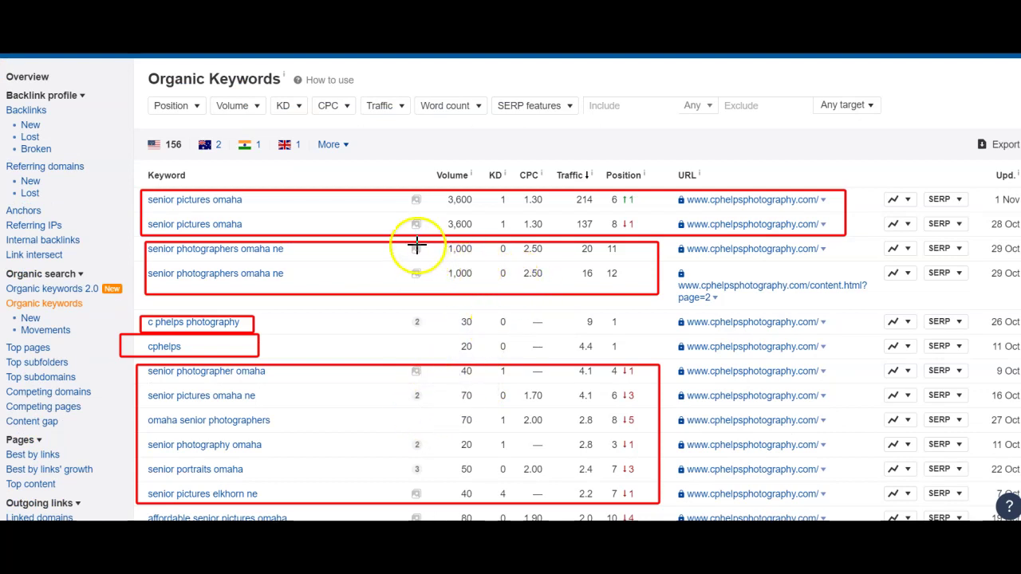
# - Box the top keywords' volumes, SERP feature icons and positions, including the first keyword's 6 ↑1, in red
pyautogui.moveTo(441, 181); pyautogui.dragTo(477, 291)
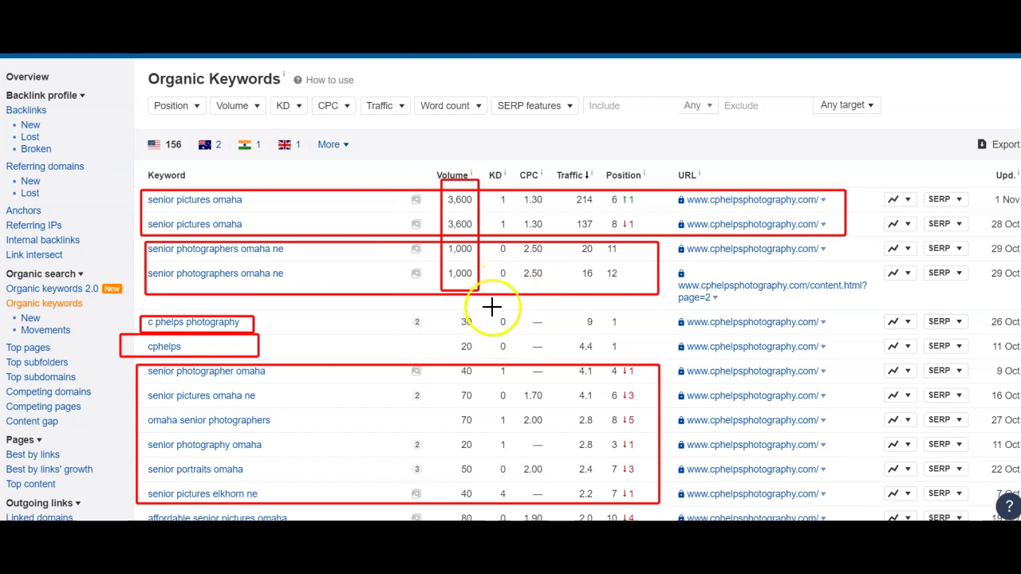
pyautogui.moveTo(603, 189)
pyautogui.mouseDown()
pyautogui.moveTo(605, 223)
pyautogui.moveTo(638, 293)
pyautogui.mouseUp()
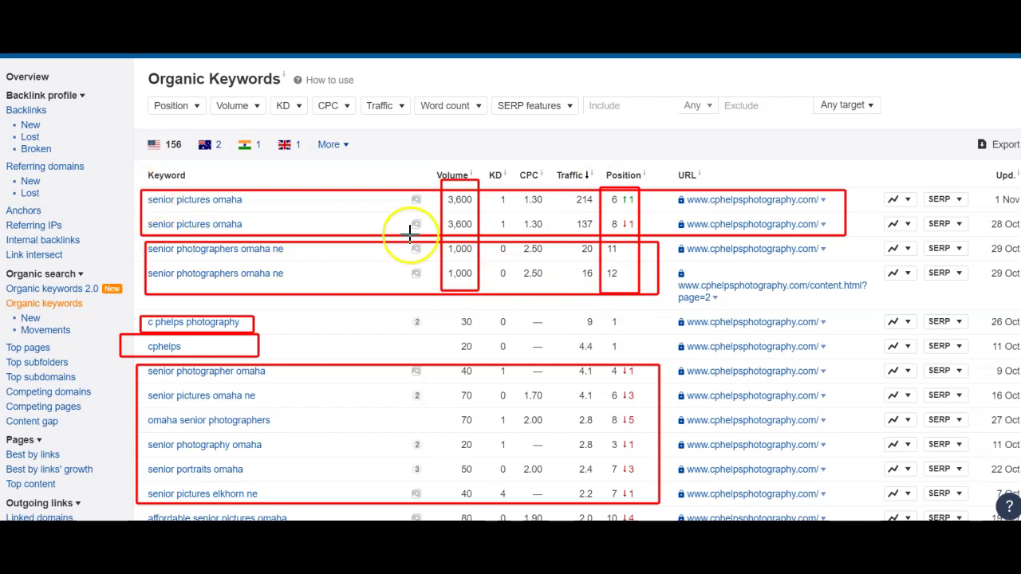
pyautogui.moveTo(403, 190)
pyautogui.mouseDown()
pyautogui.moveTo(410, 311)
pyautogui.moveTo(432, 294)
pyautogui.mouseUp()
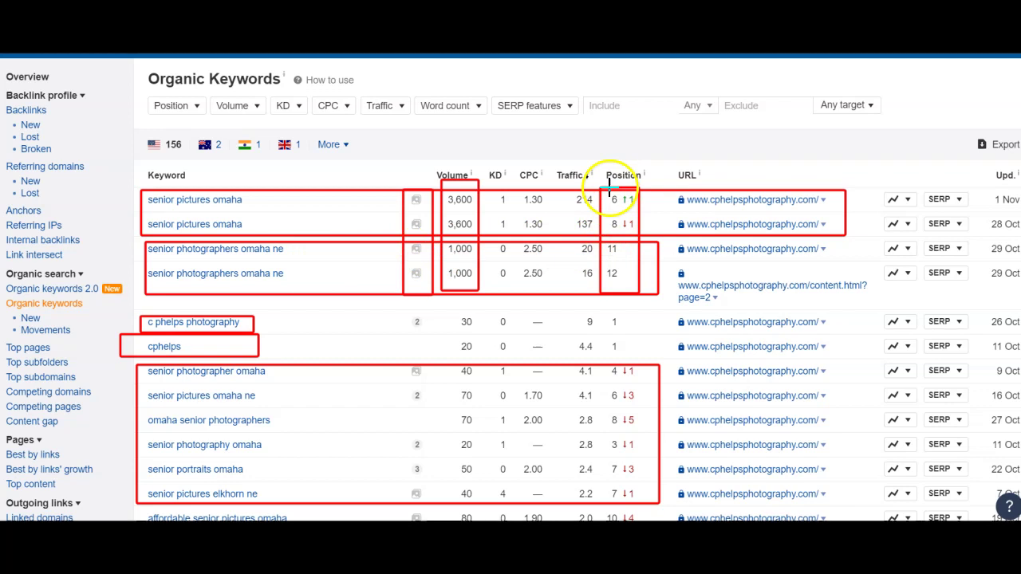
pyautogui.moveTo(600, 188); pyautogui.dragTo(638, 232)
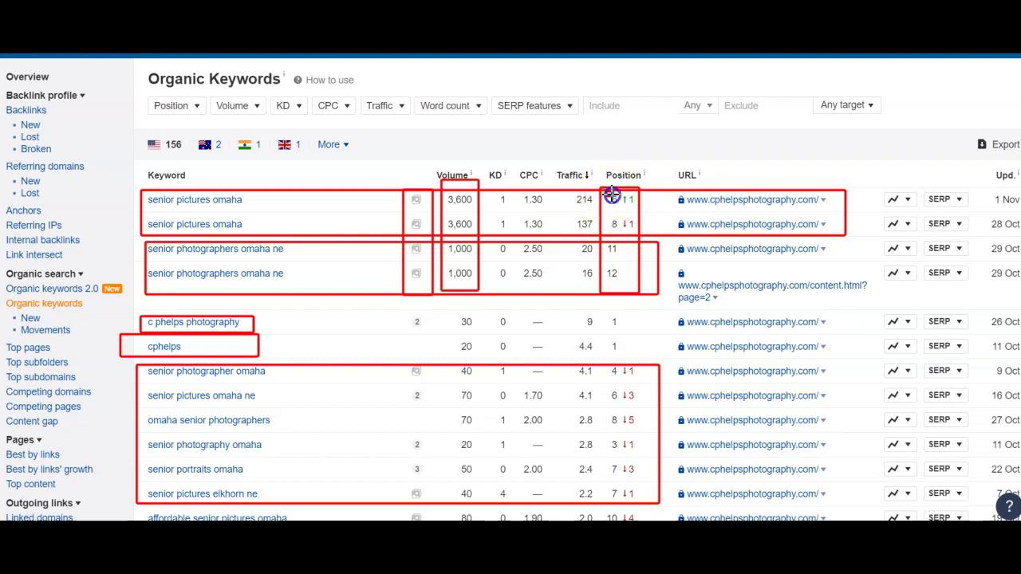
pyautogui.moveTo(611, 195); pyautogui.dragTo(639, 209)
pyautogui.moveTo(619, 363); pyautogui.dragTo(658, 503)
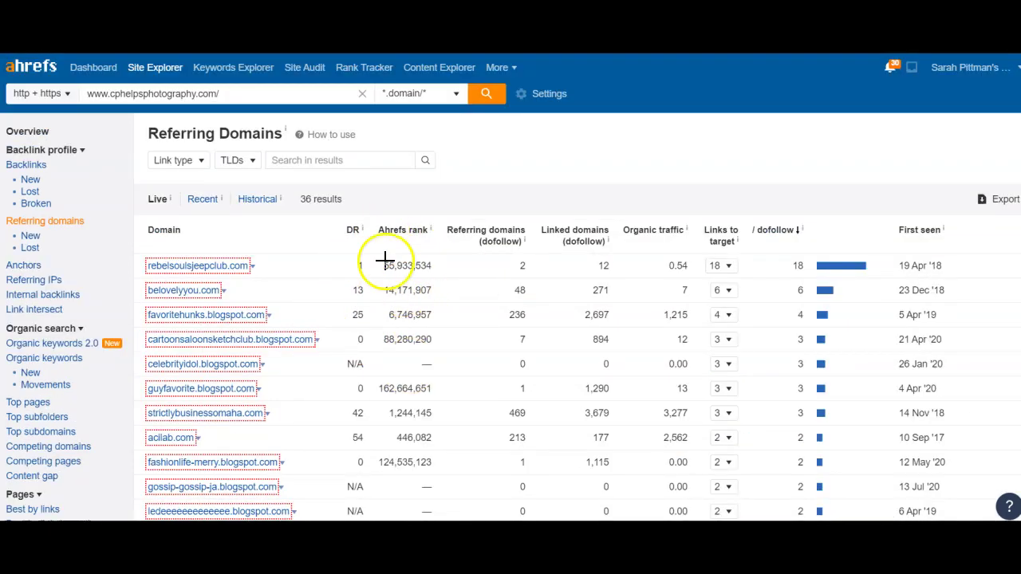
# - Box the DR 1, 0 and N/A cells and the whole dofollow links column in red
pyautogui.moveTo(346, 250); pyautogui.dragTo(380, 277)
pyautogui.moveTo(341, 325)
pyautogui.mouseDown()
pyautogui.moveTo(349, 339)
pyautogui.moveTo(379, 343)
pyautogui.moveTo(359, 370)
pyautogui.moveTo(383, 407)
pyautogui.mouseUp()
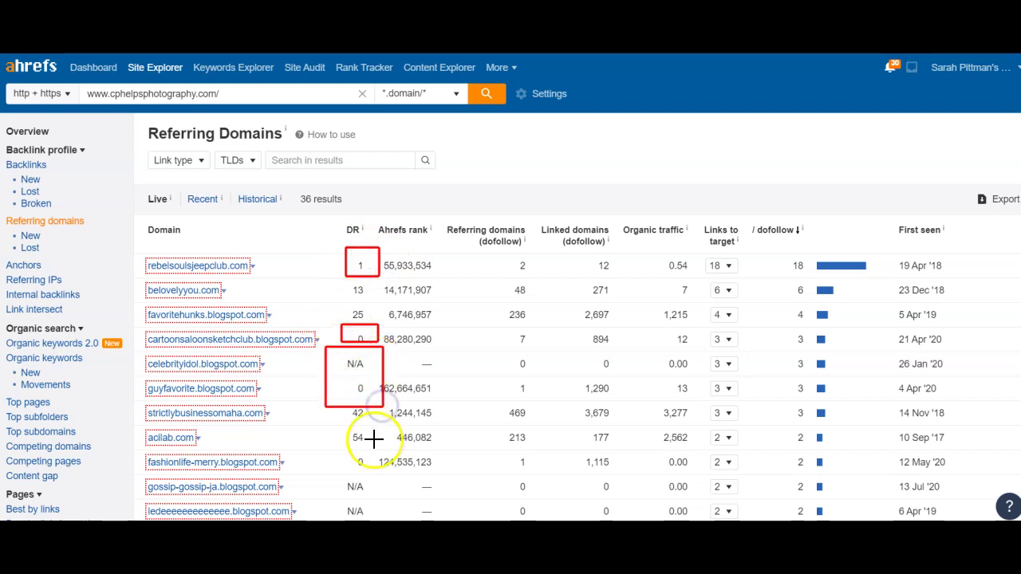
pyautogui.moveTo(342, 455); pyautogui.dragTo(369, 518)
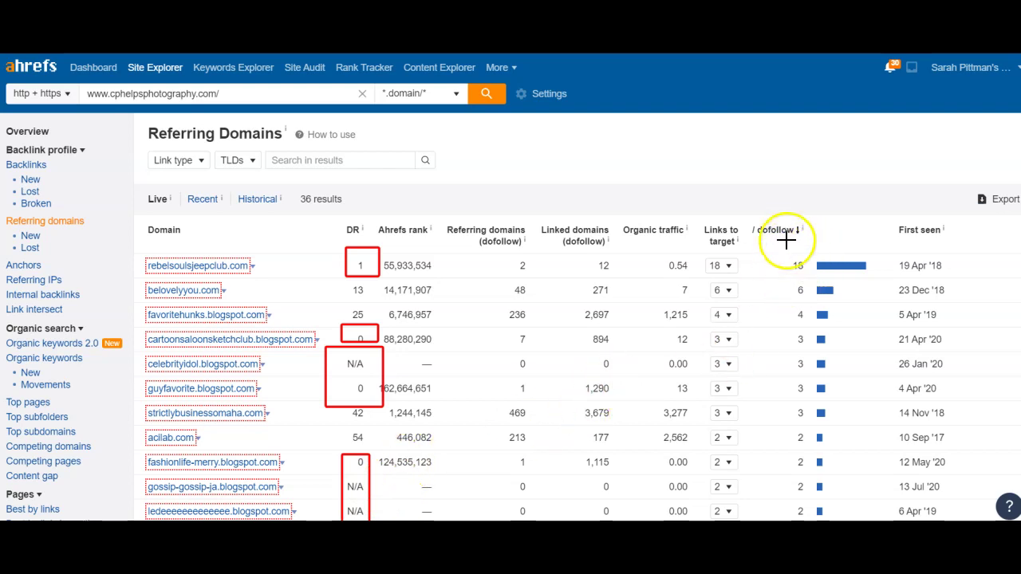
pyautogui.moveTo(779, 228)
pyautogui.mouseDown()
pyautogui.moveTo(836, 522)
pyautogui.moveTo(870, 521)
pyautogui.mouseUp()
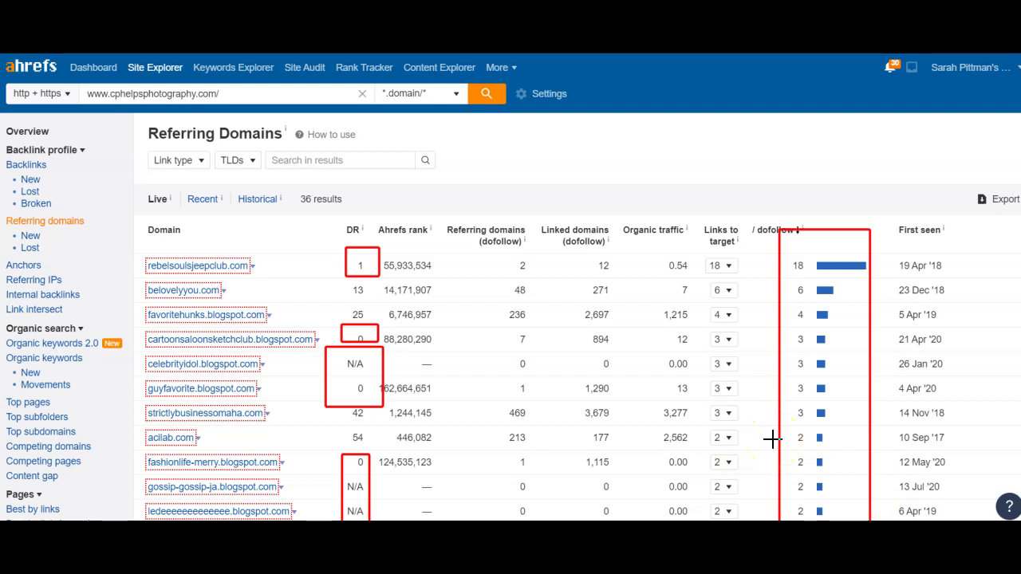
pyautogui.click(823, 406)
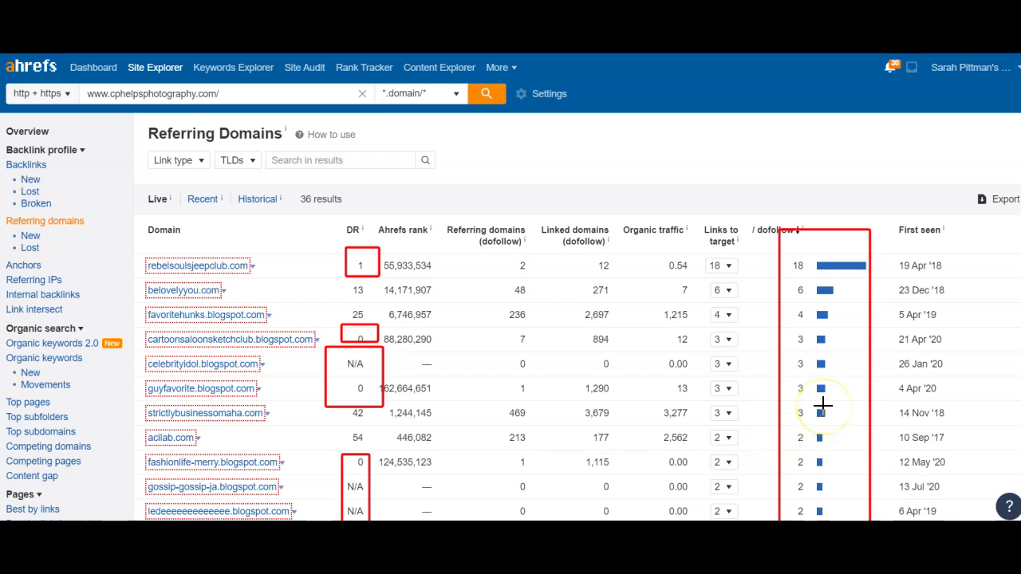